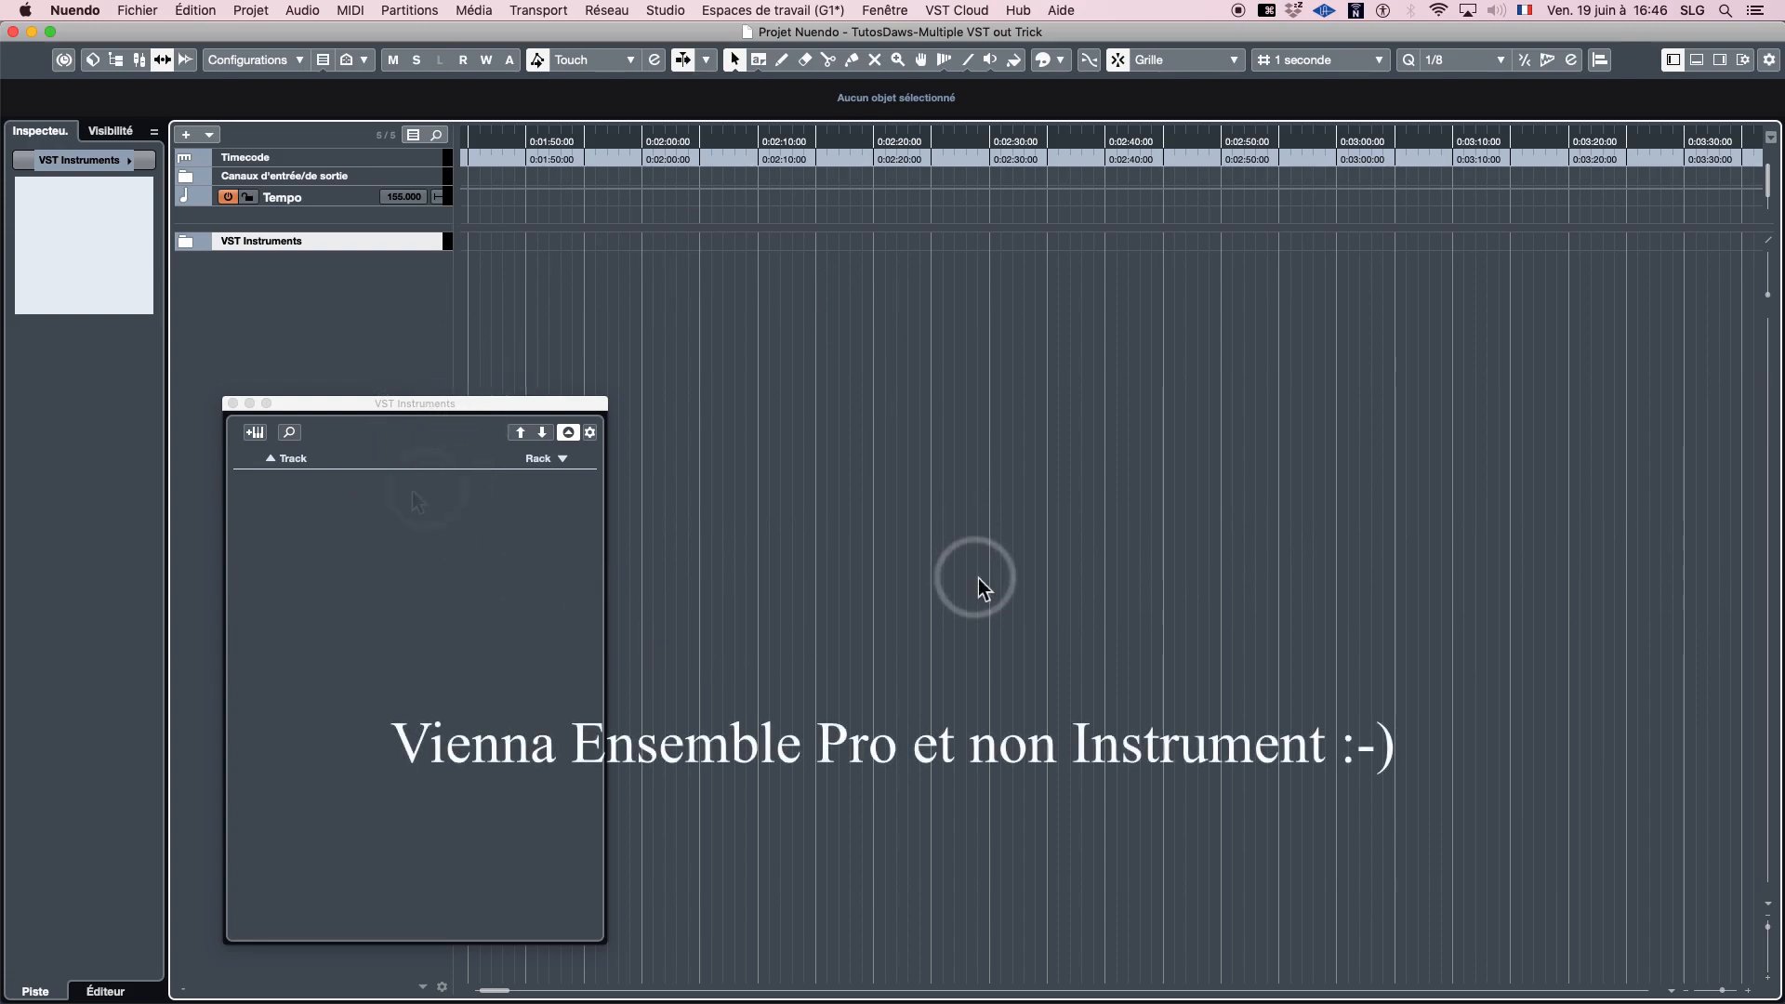
- Add one instrument track using Kontakt from Native Instruments, with its audio routed to Stereo Out
left_click(289, 463)
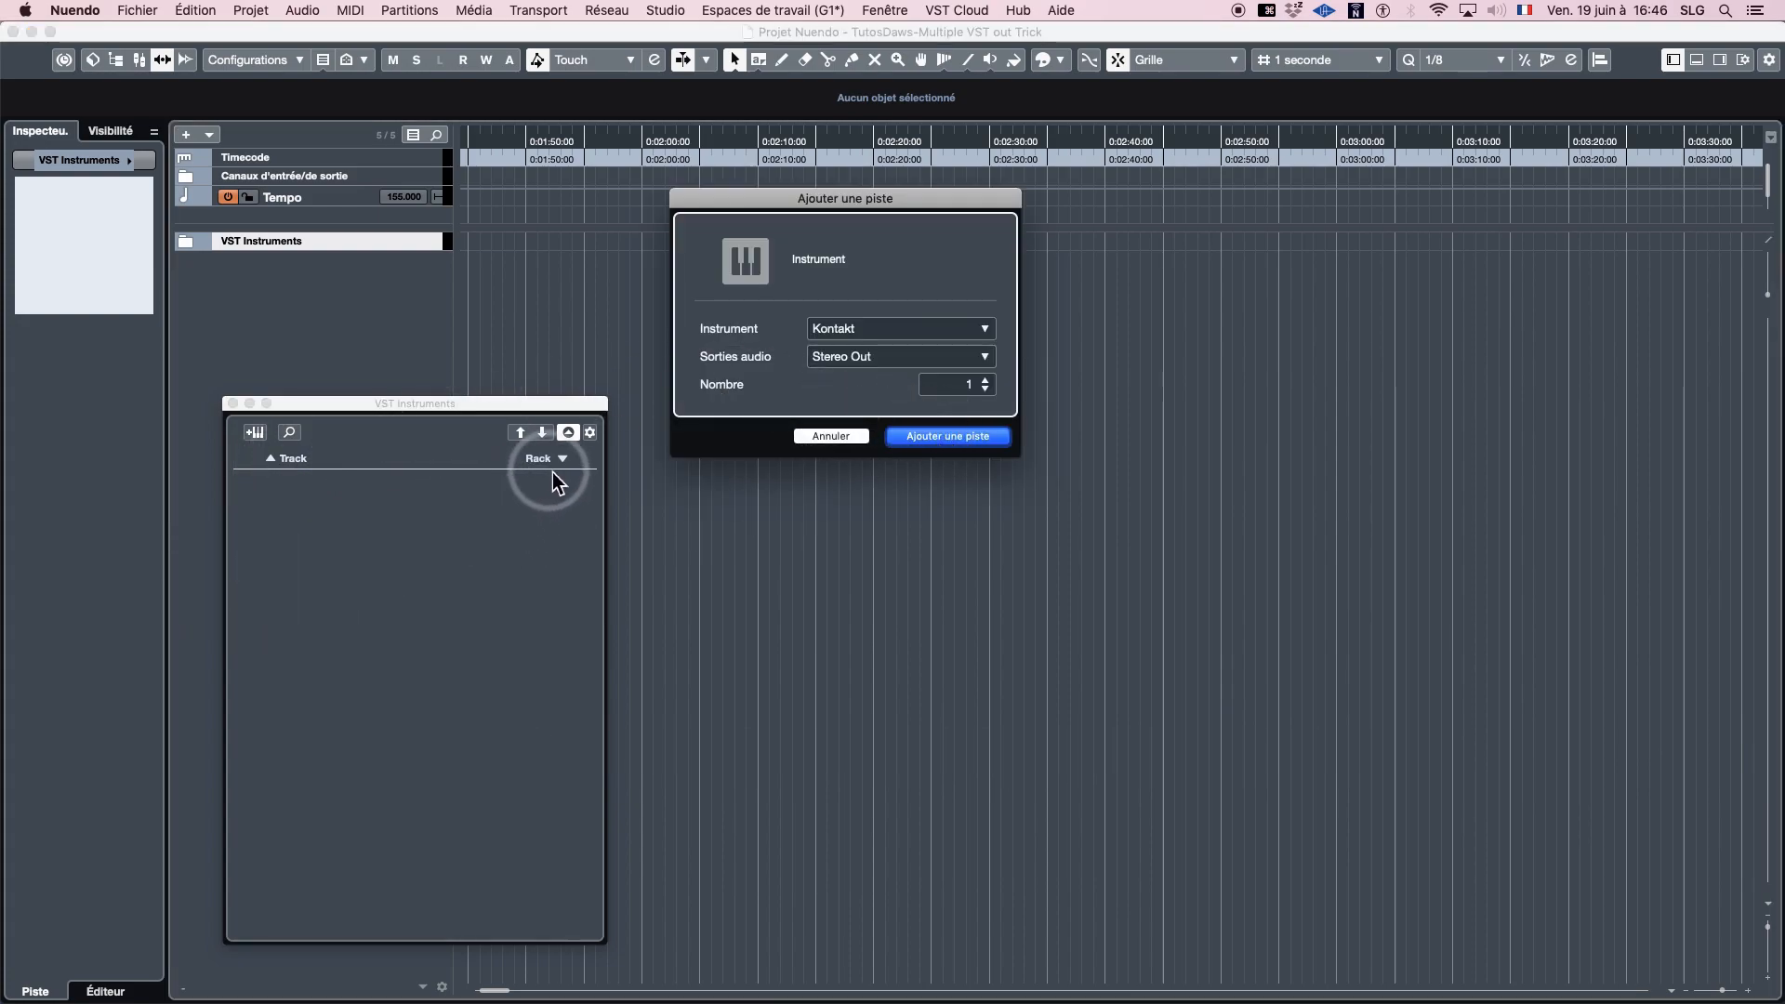
left_click(906, 328)
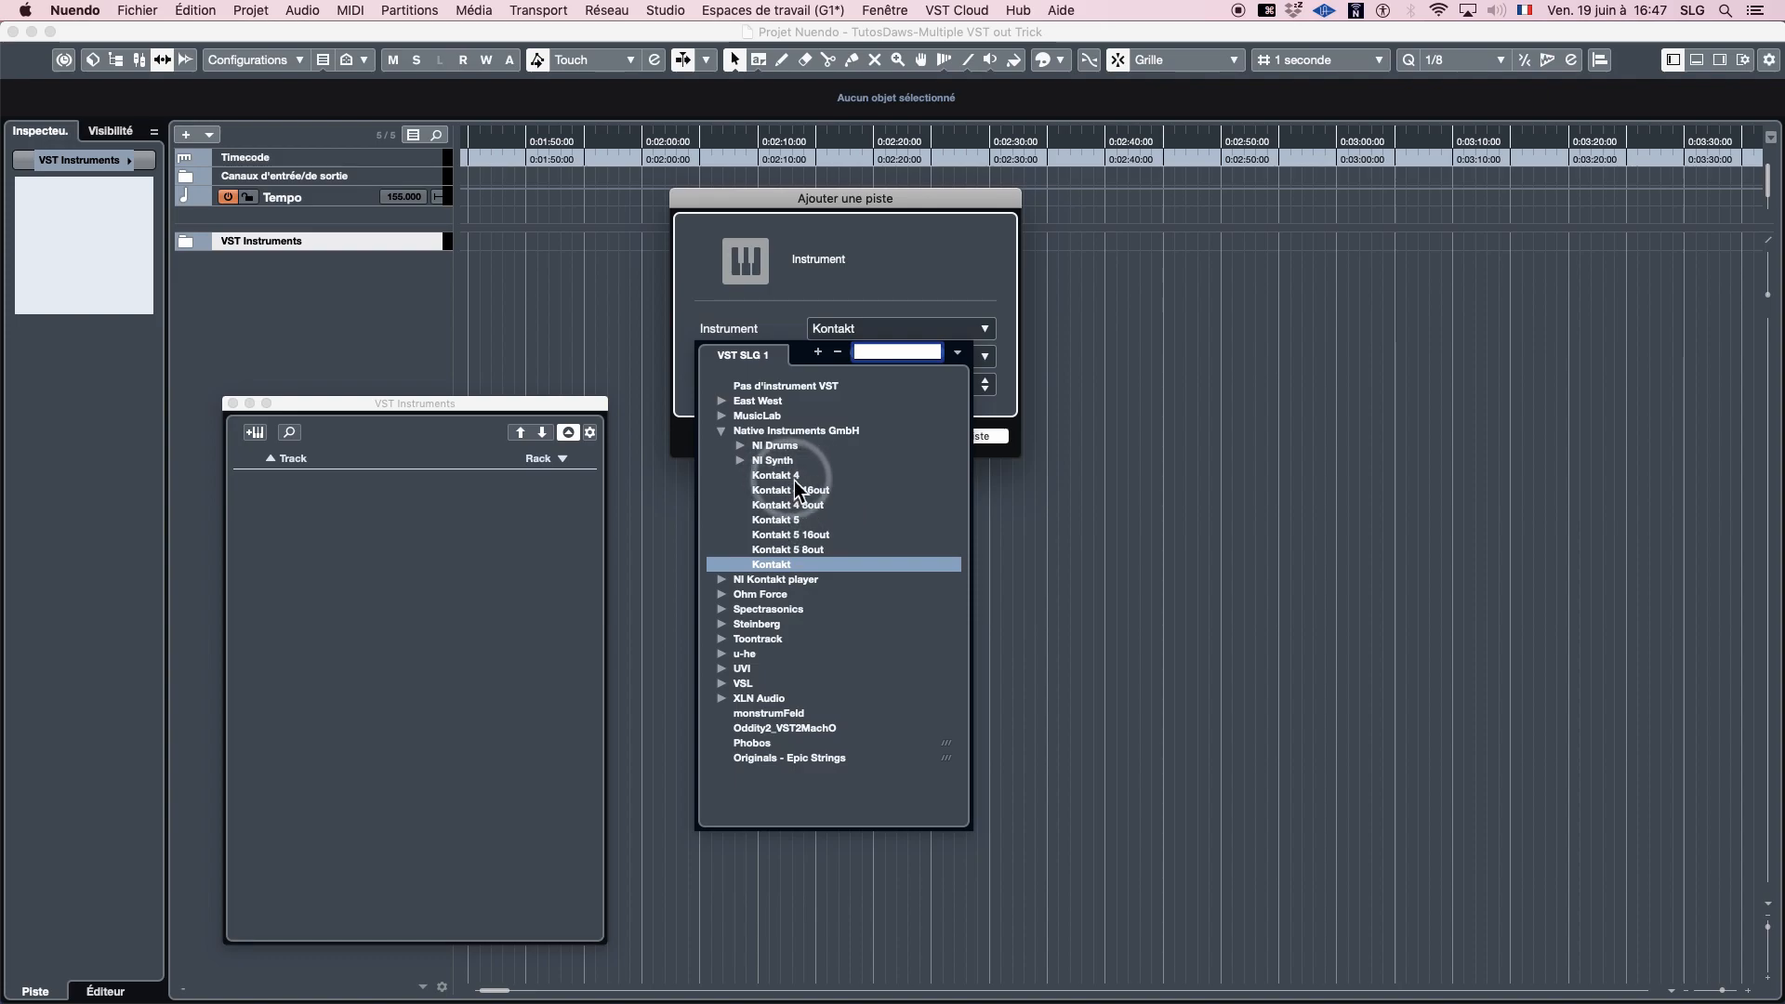
left_click(798, 567)
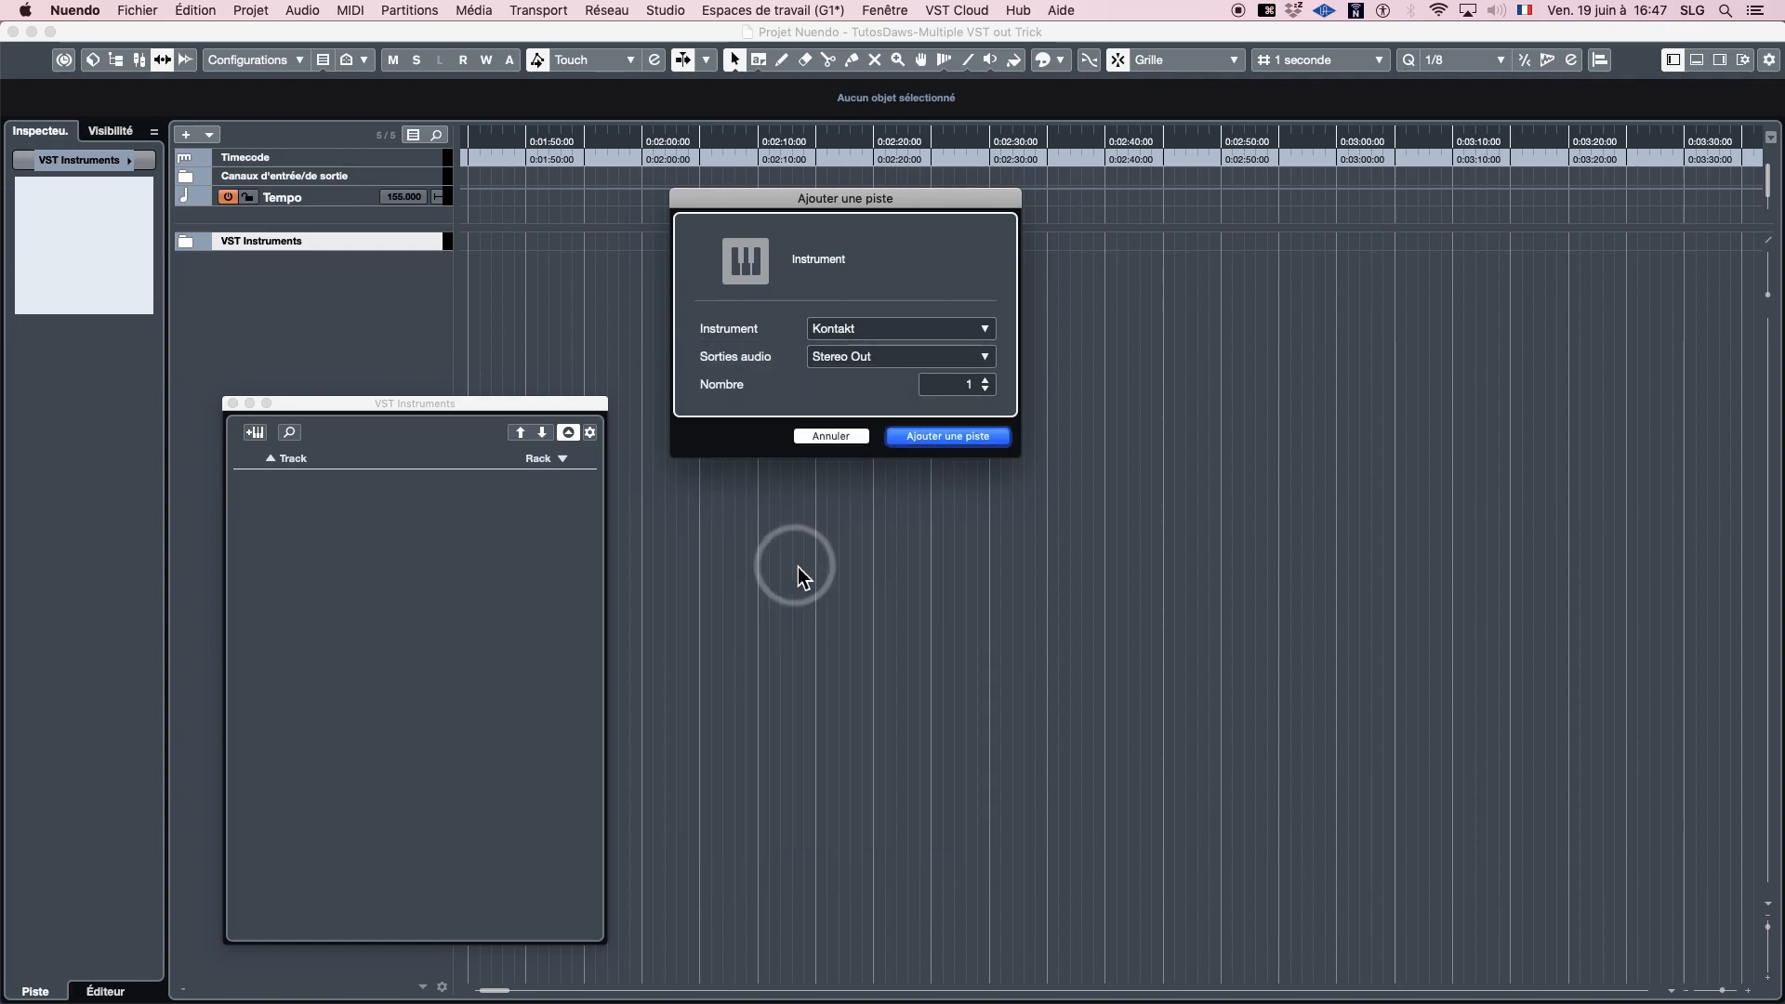
left_click(948, 439)
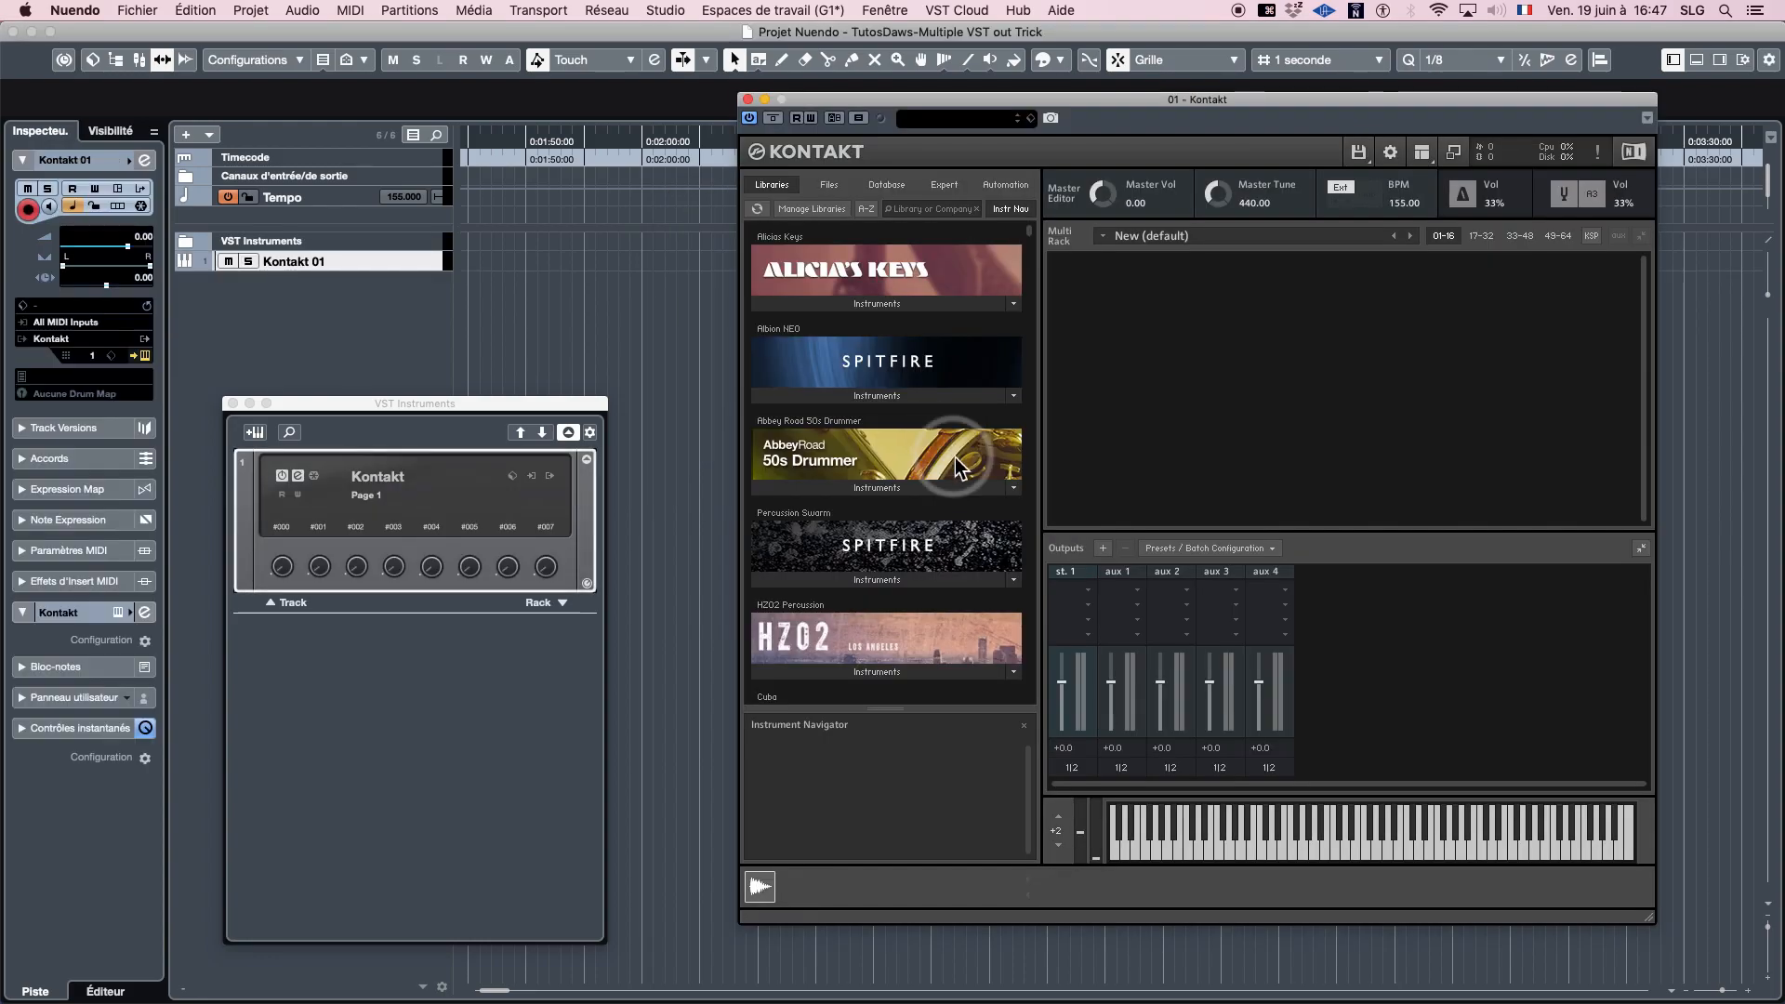
- Examine Kontakt's Outputs section and the list of outputs available for activation on its rack instrument
left_click(1246, 640)
left_click(1430, 153)
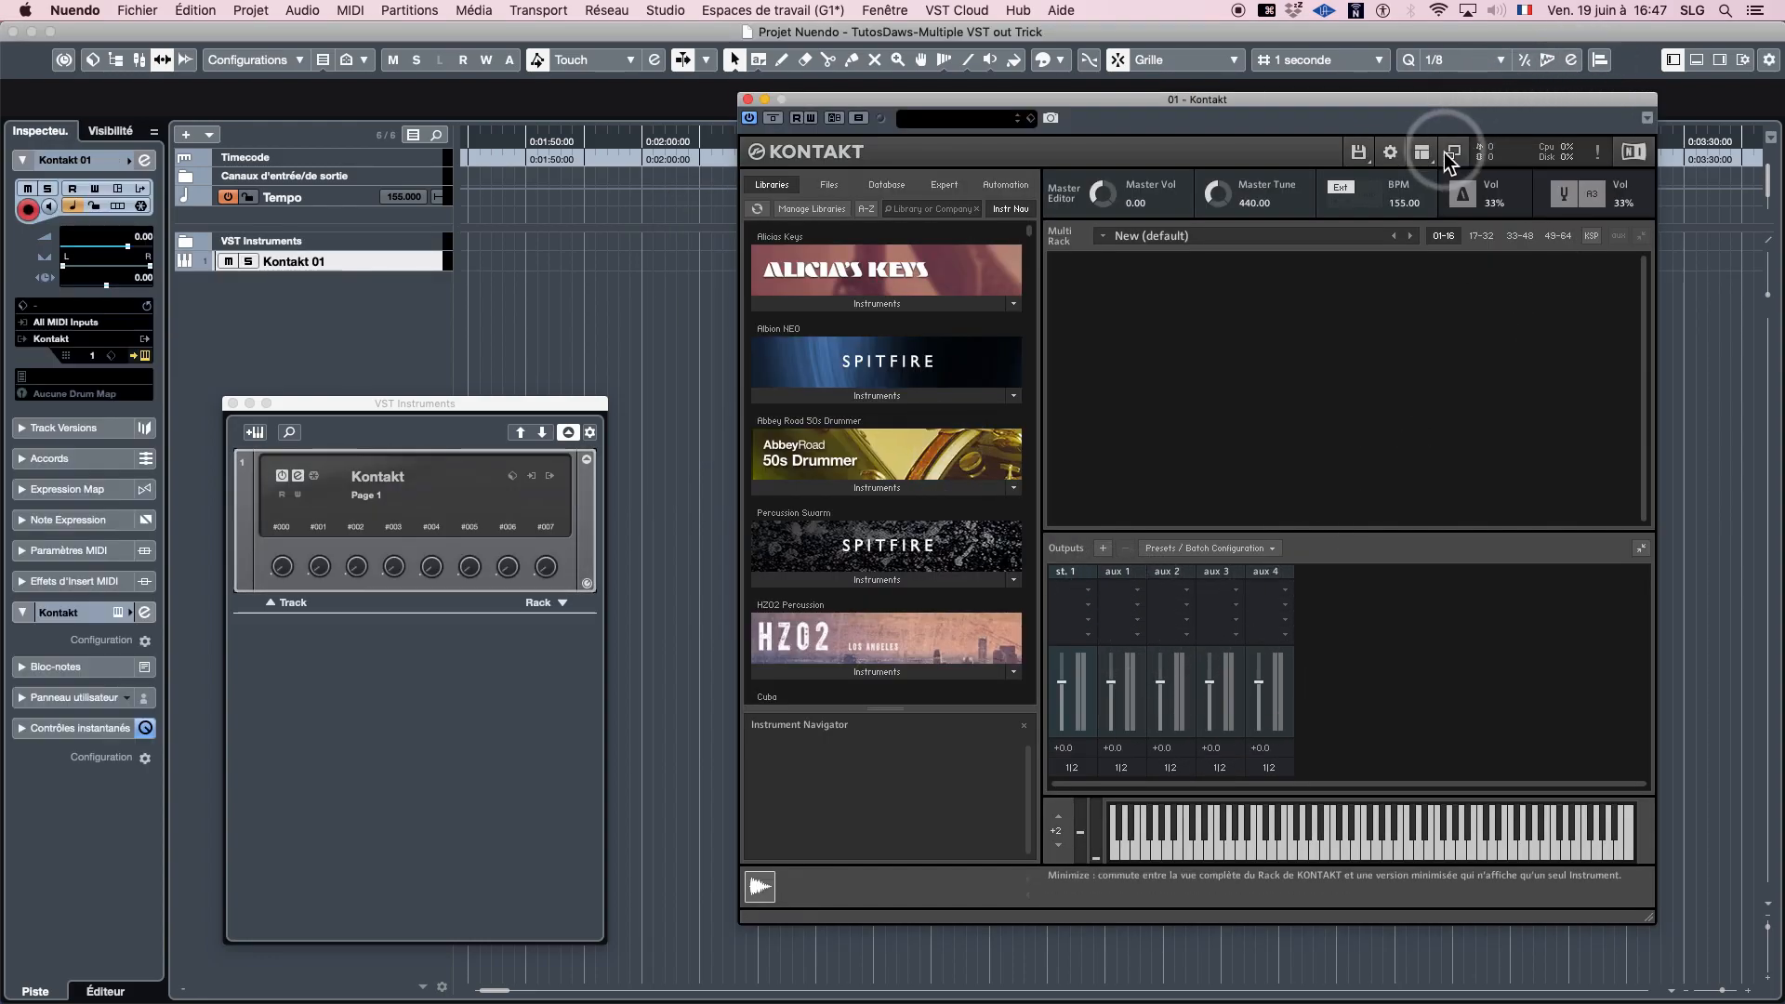
left_click(1304, 718)
left_click(1324, 721)
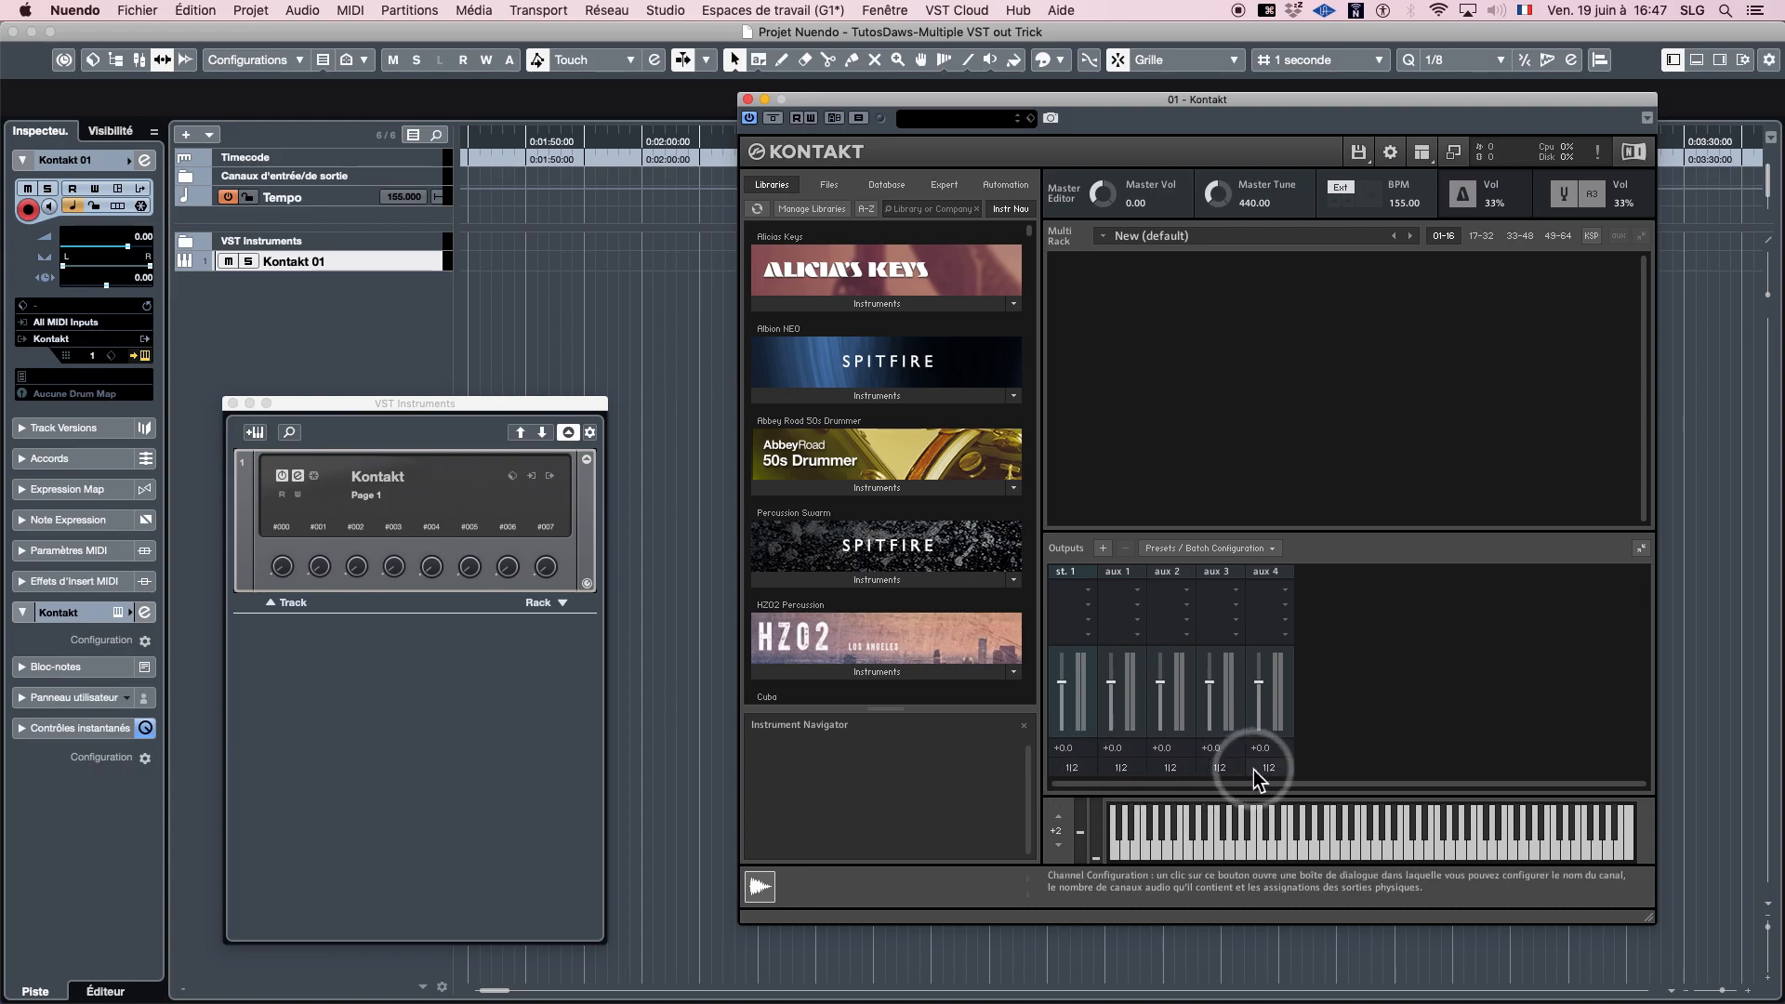
left_click(443, 407)
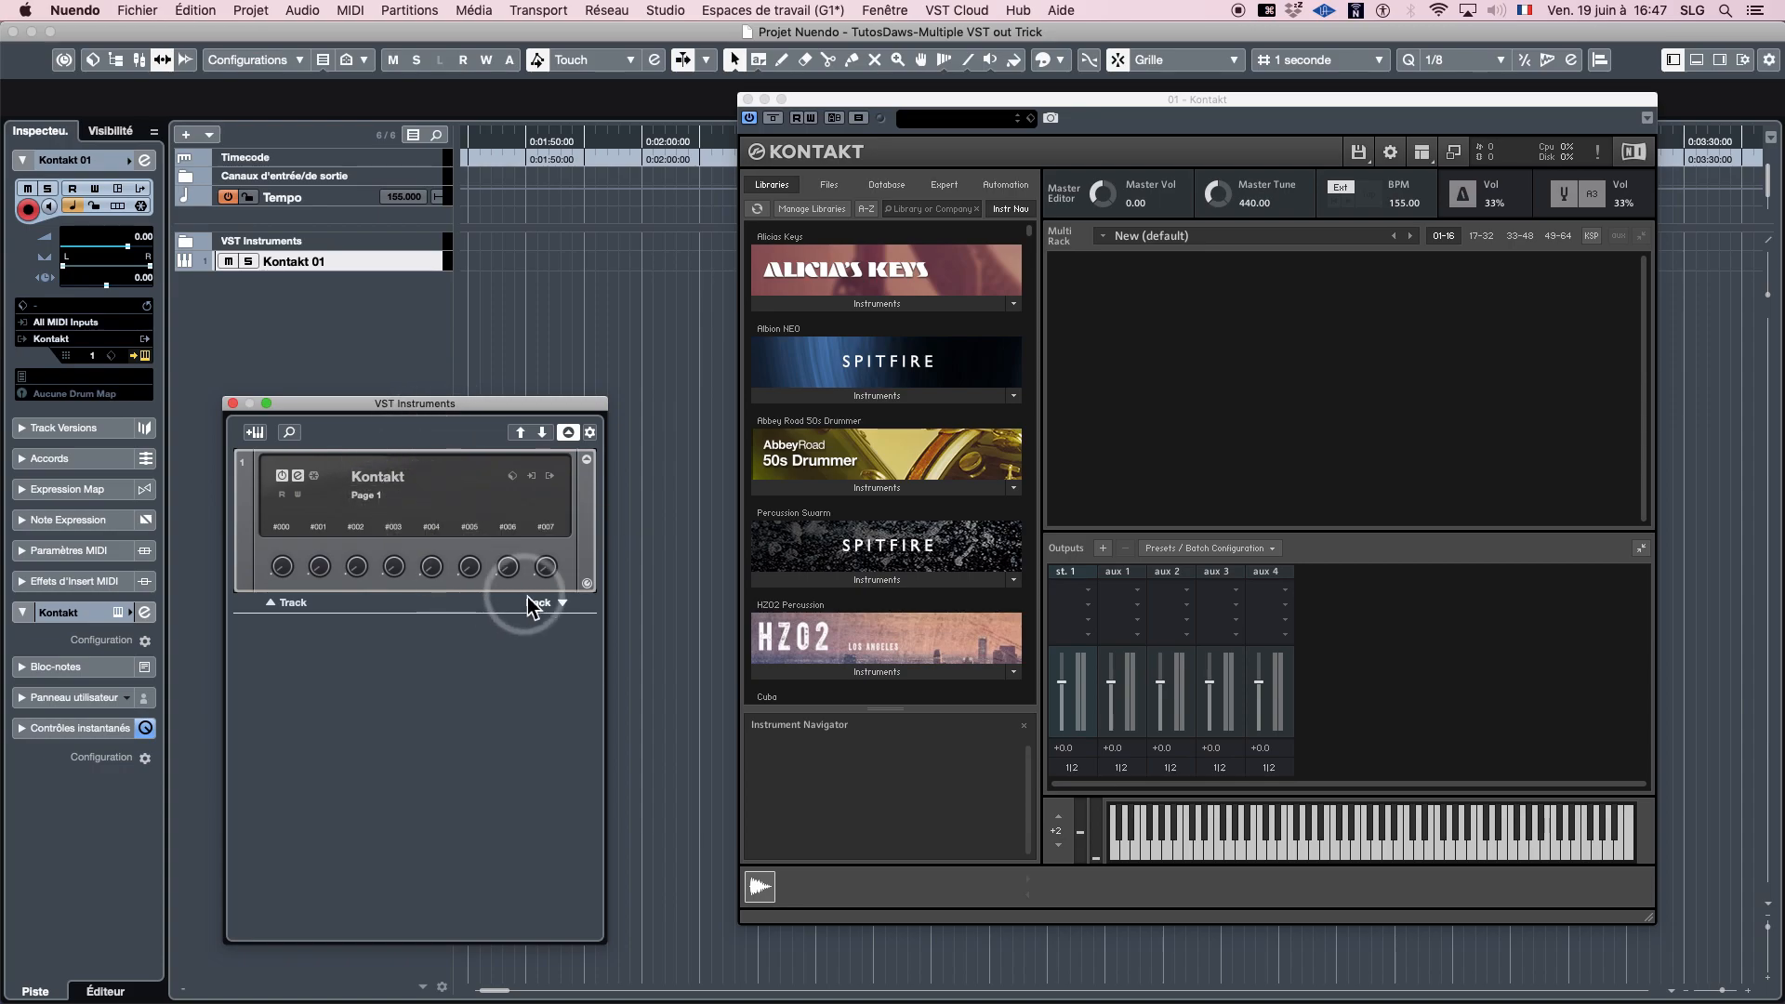
left_click(550, 477)
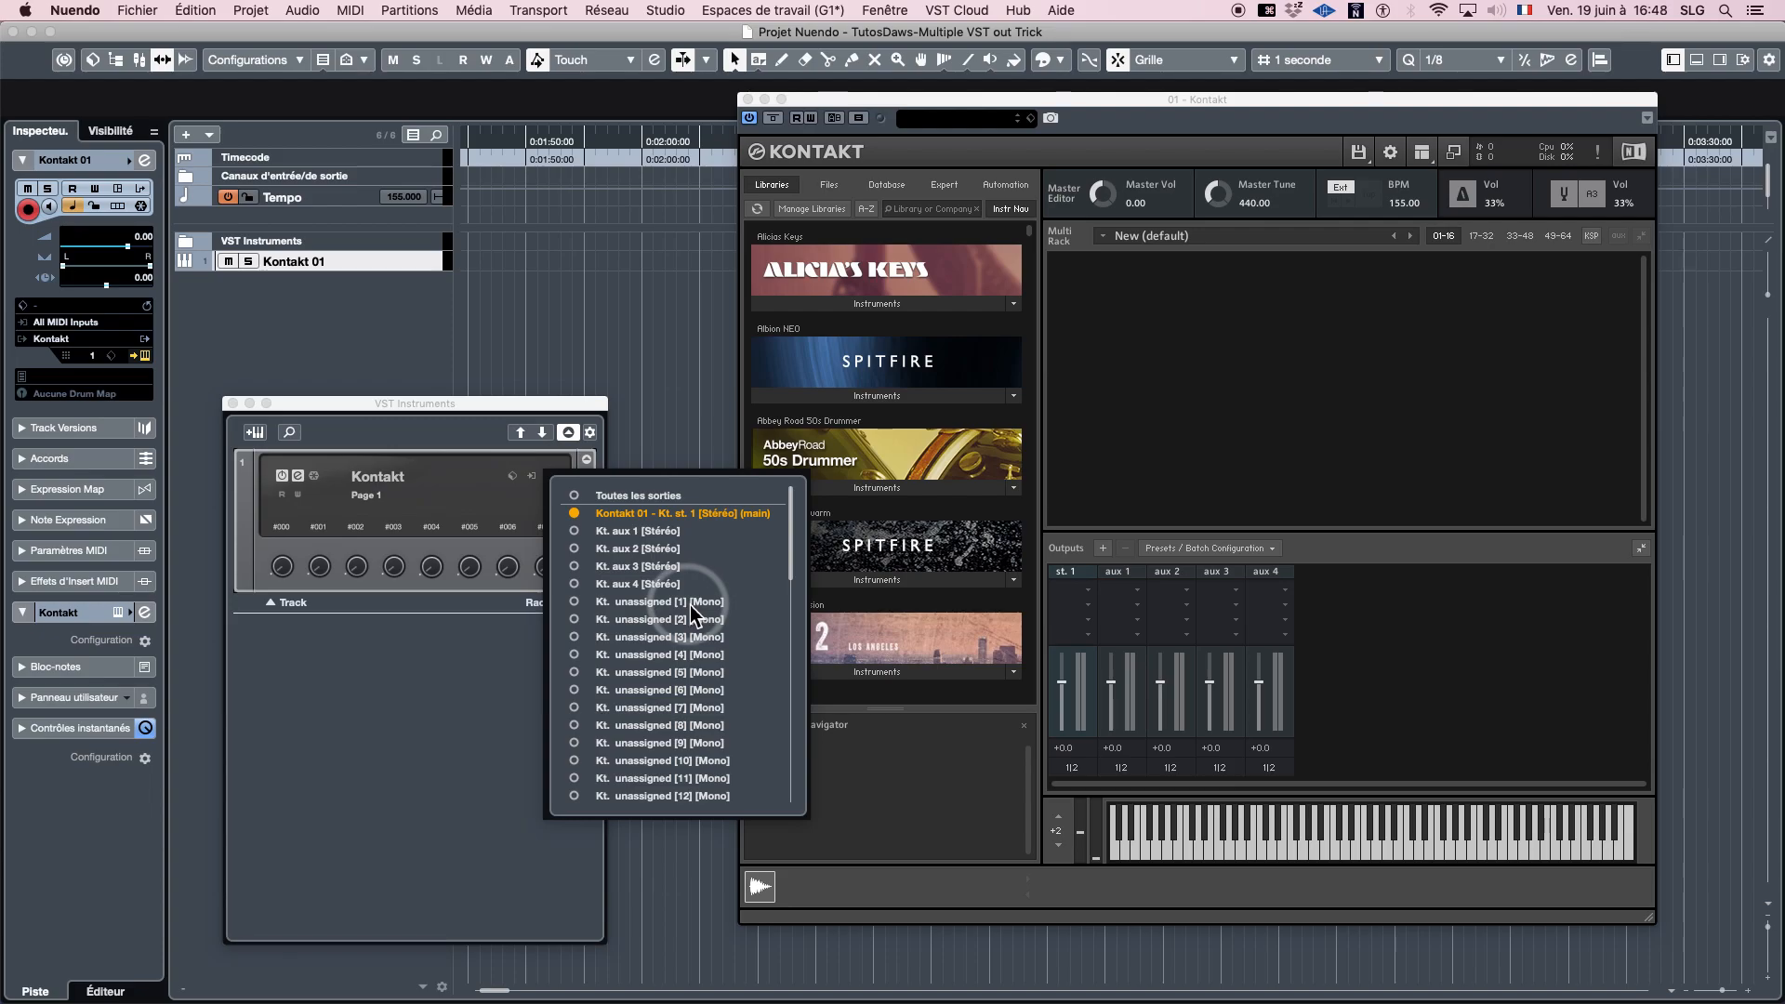
left_click(1409, 660)
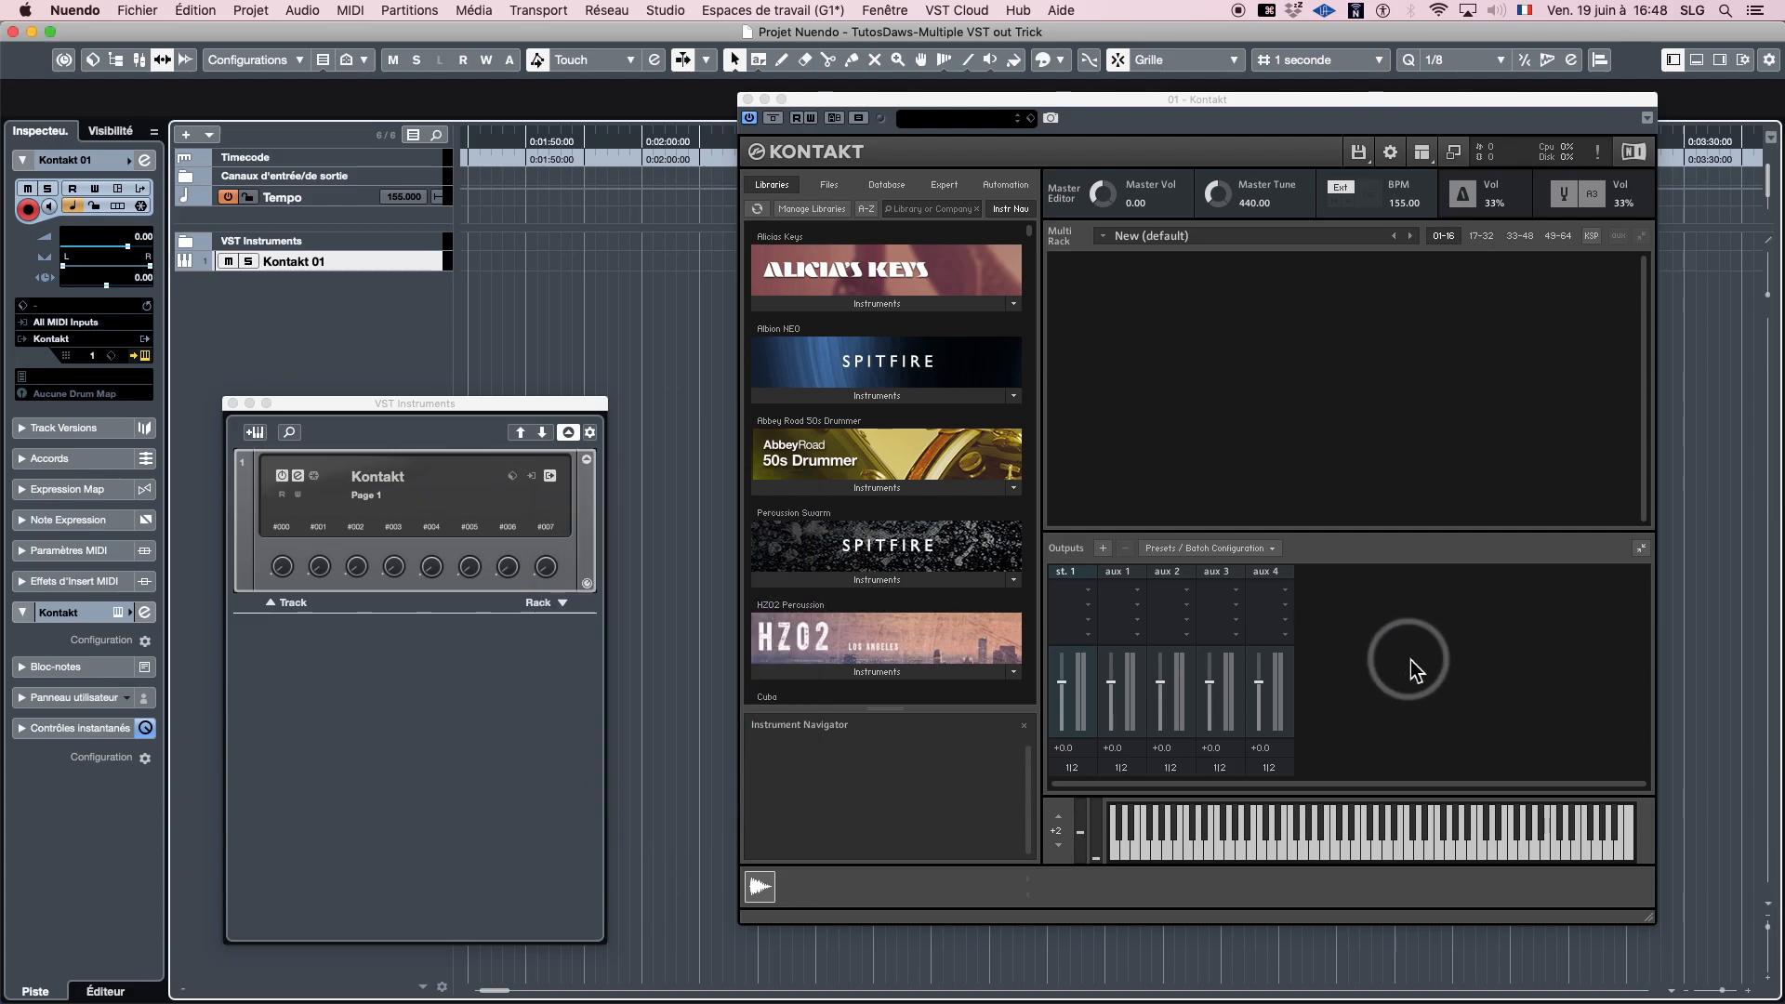
- Add 16 two-channel outputs in Kontakt with ascending assignment starting from host output Kt. aux 1 [1]
left_click(1225, 549)
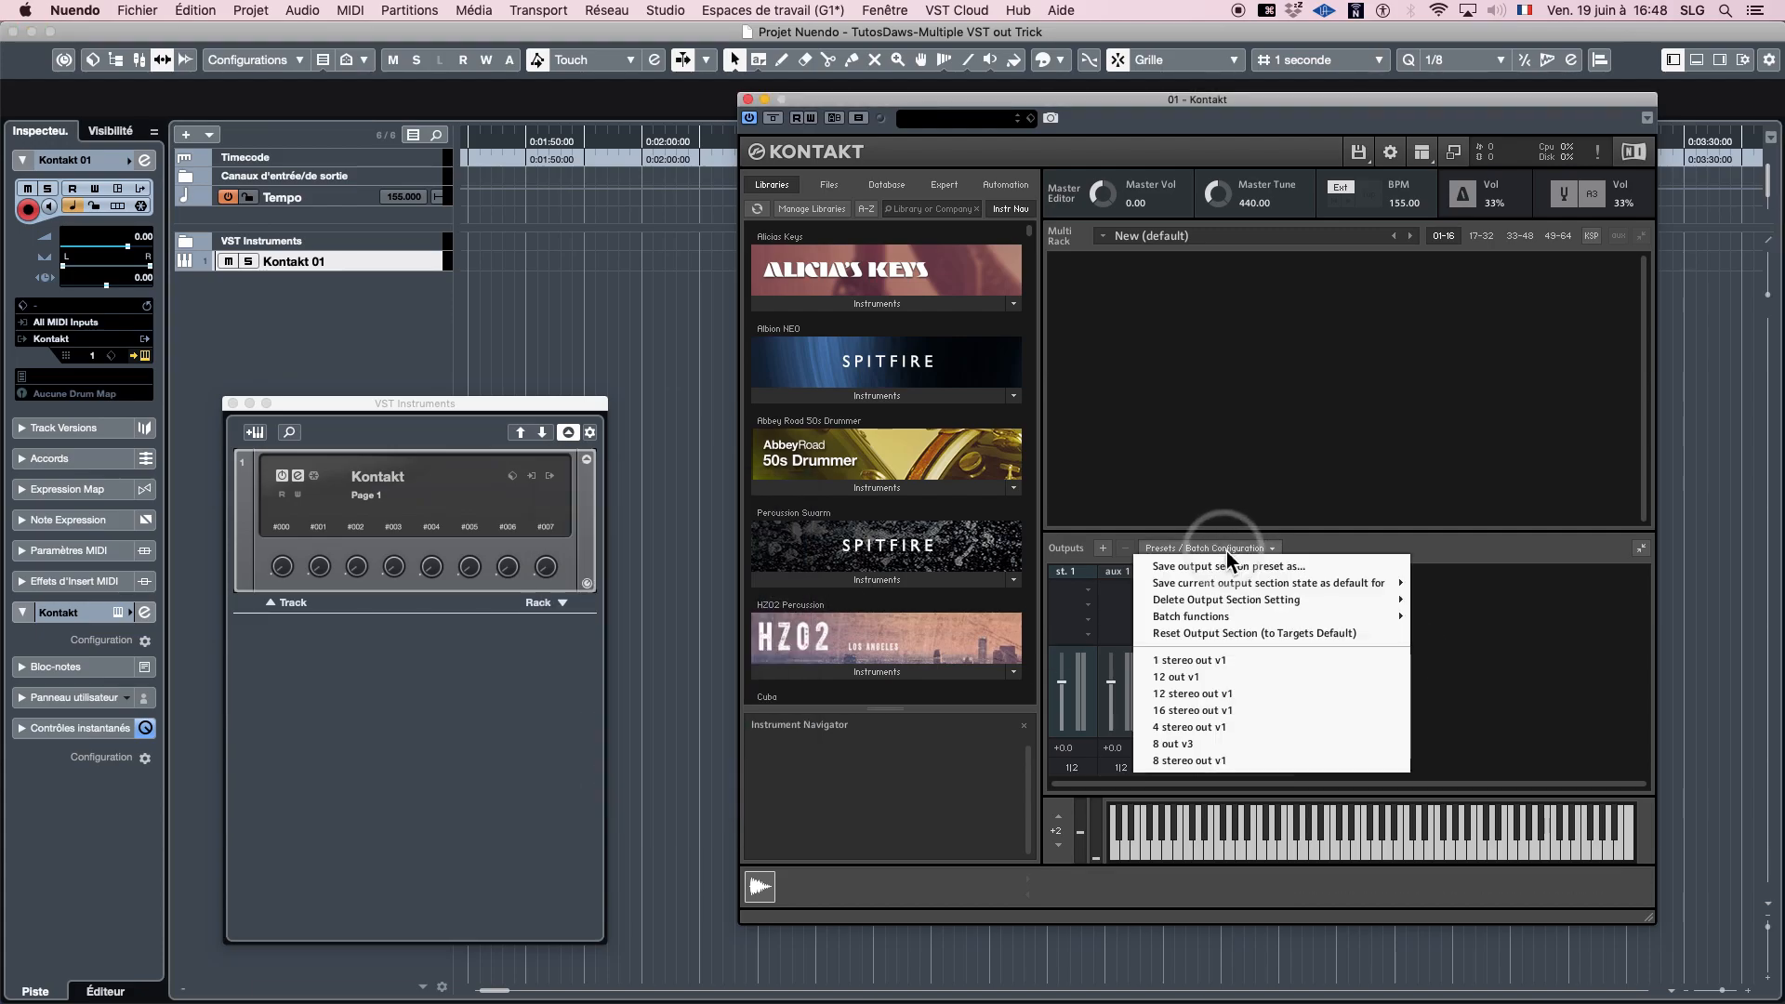
left_click(1526, 627)
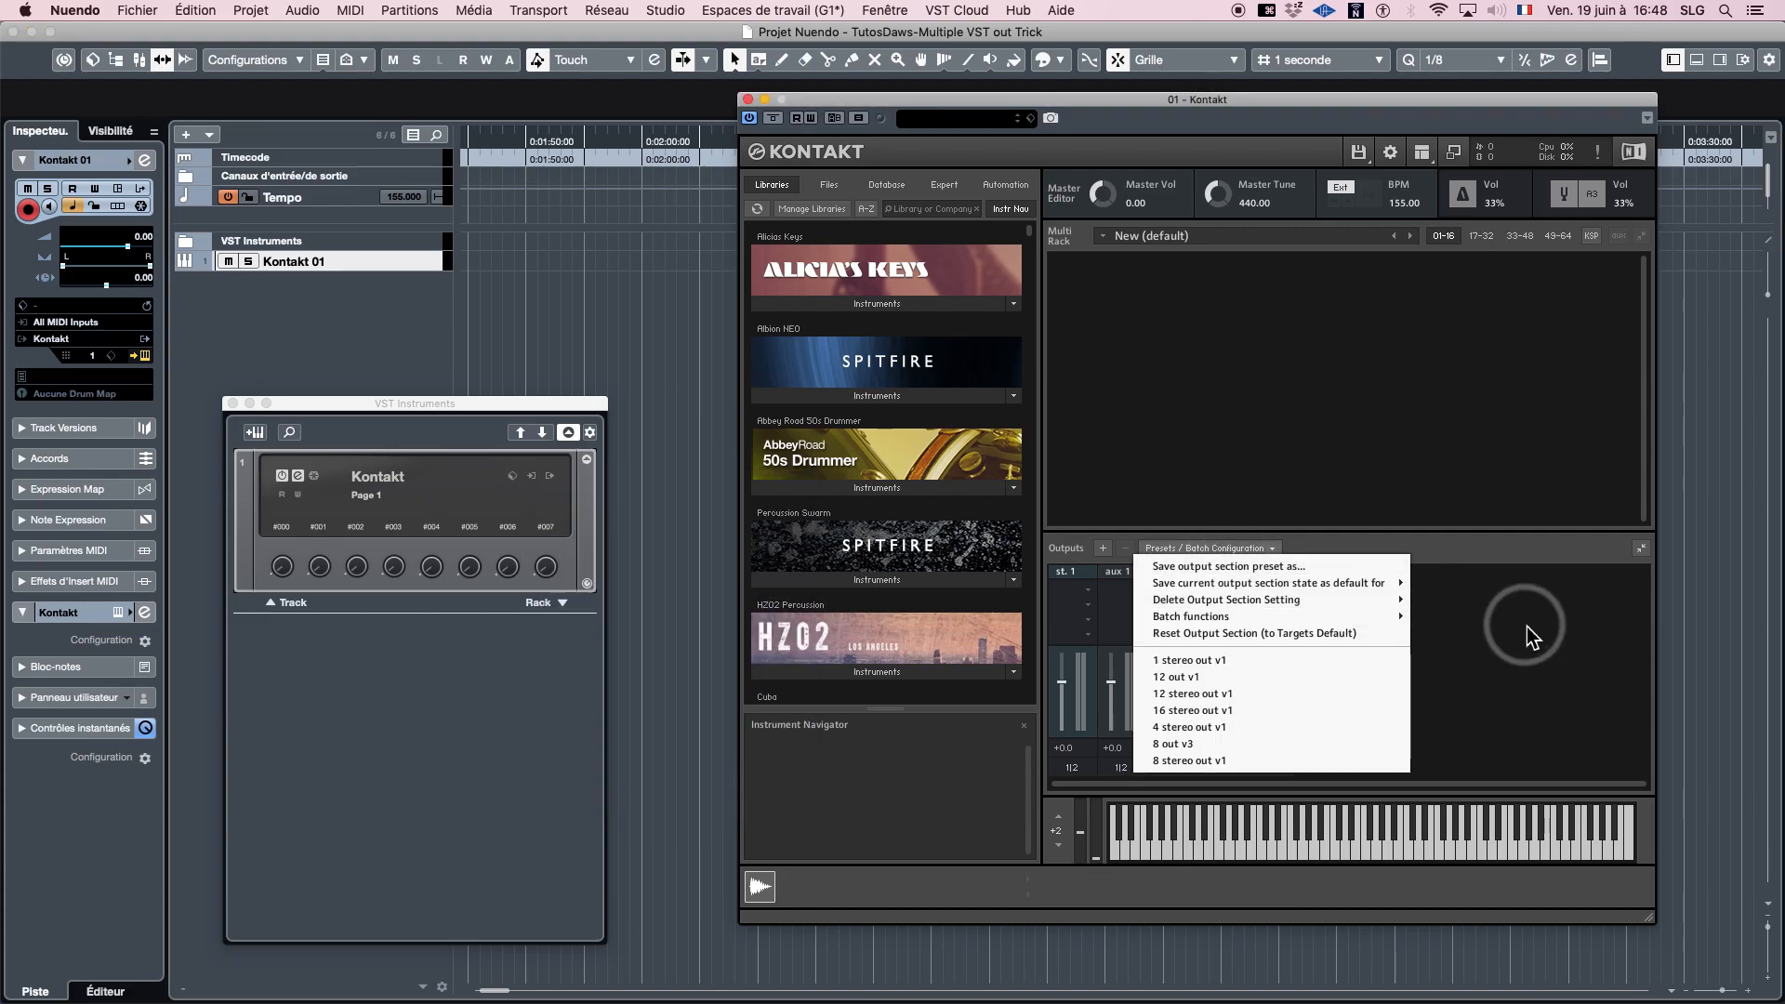
left_click(1103, 548)
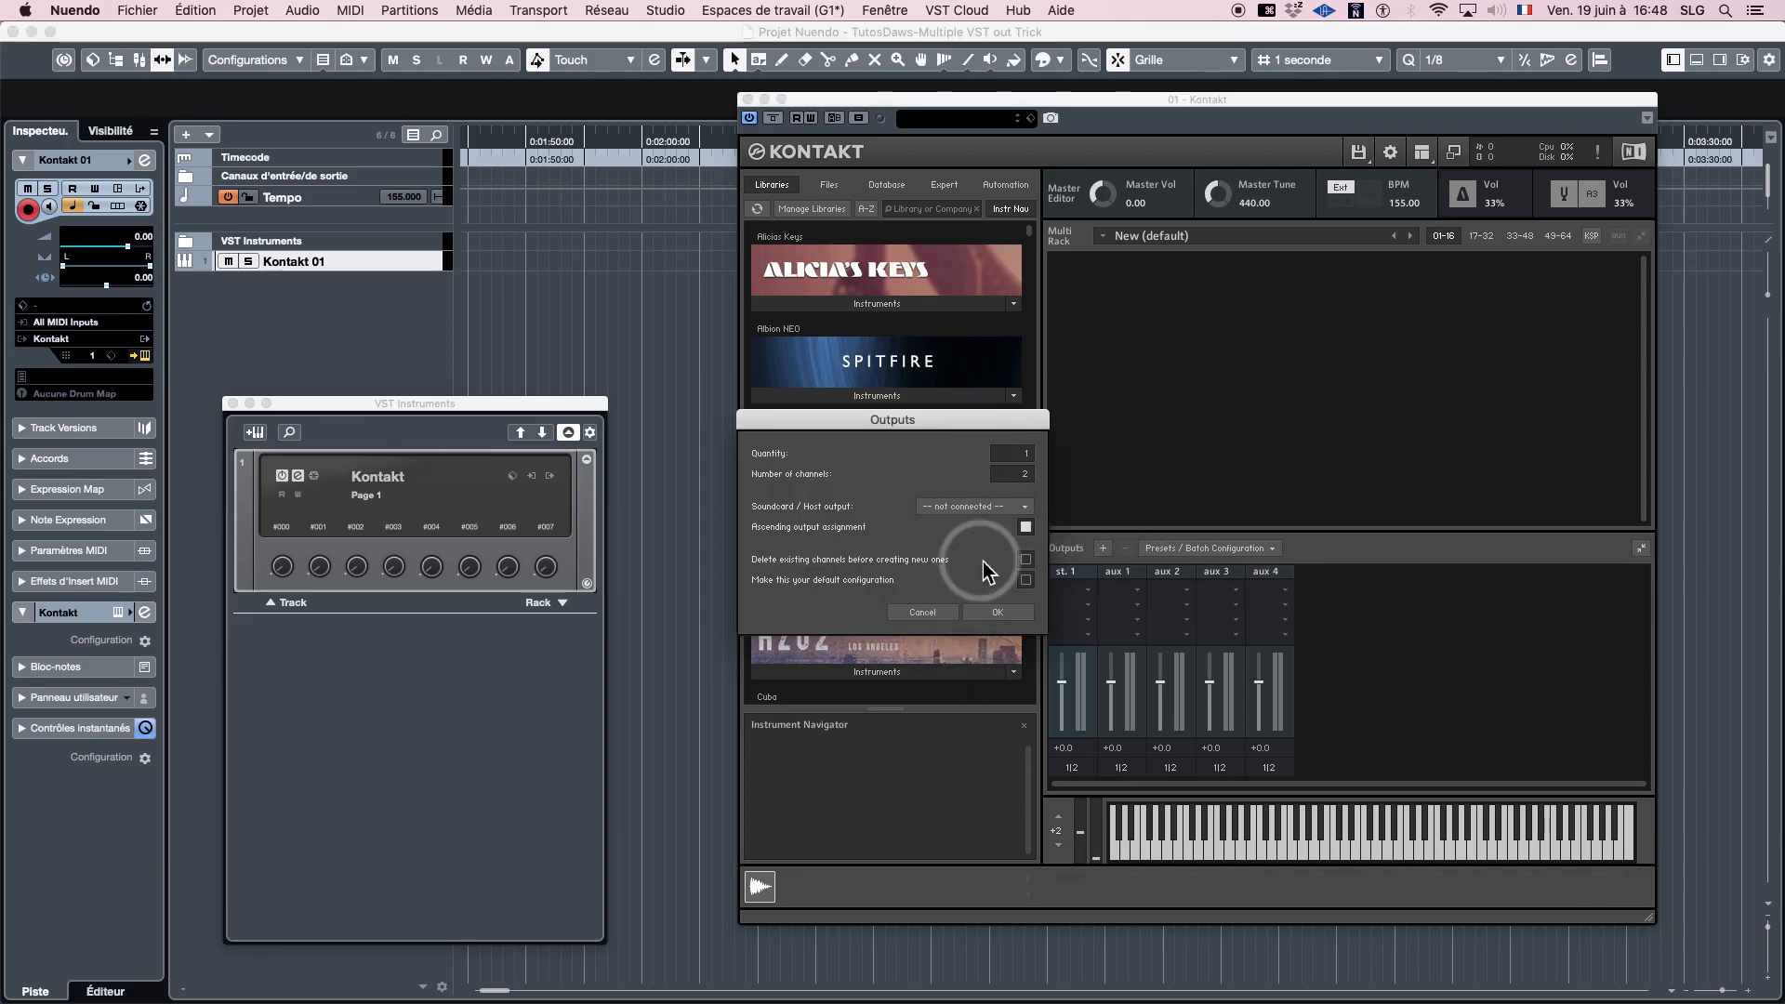
left_click(972, 506)
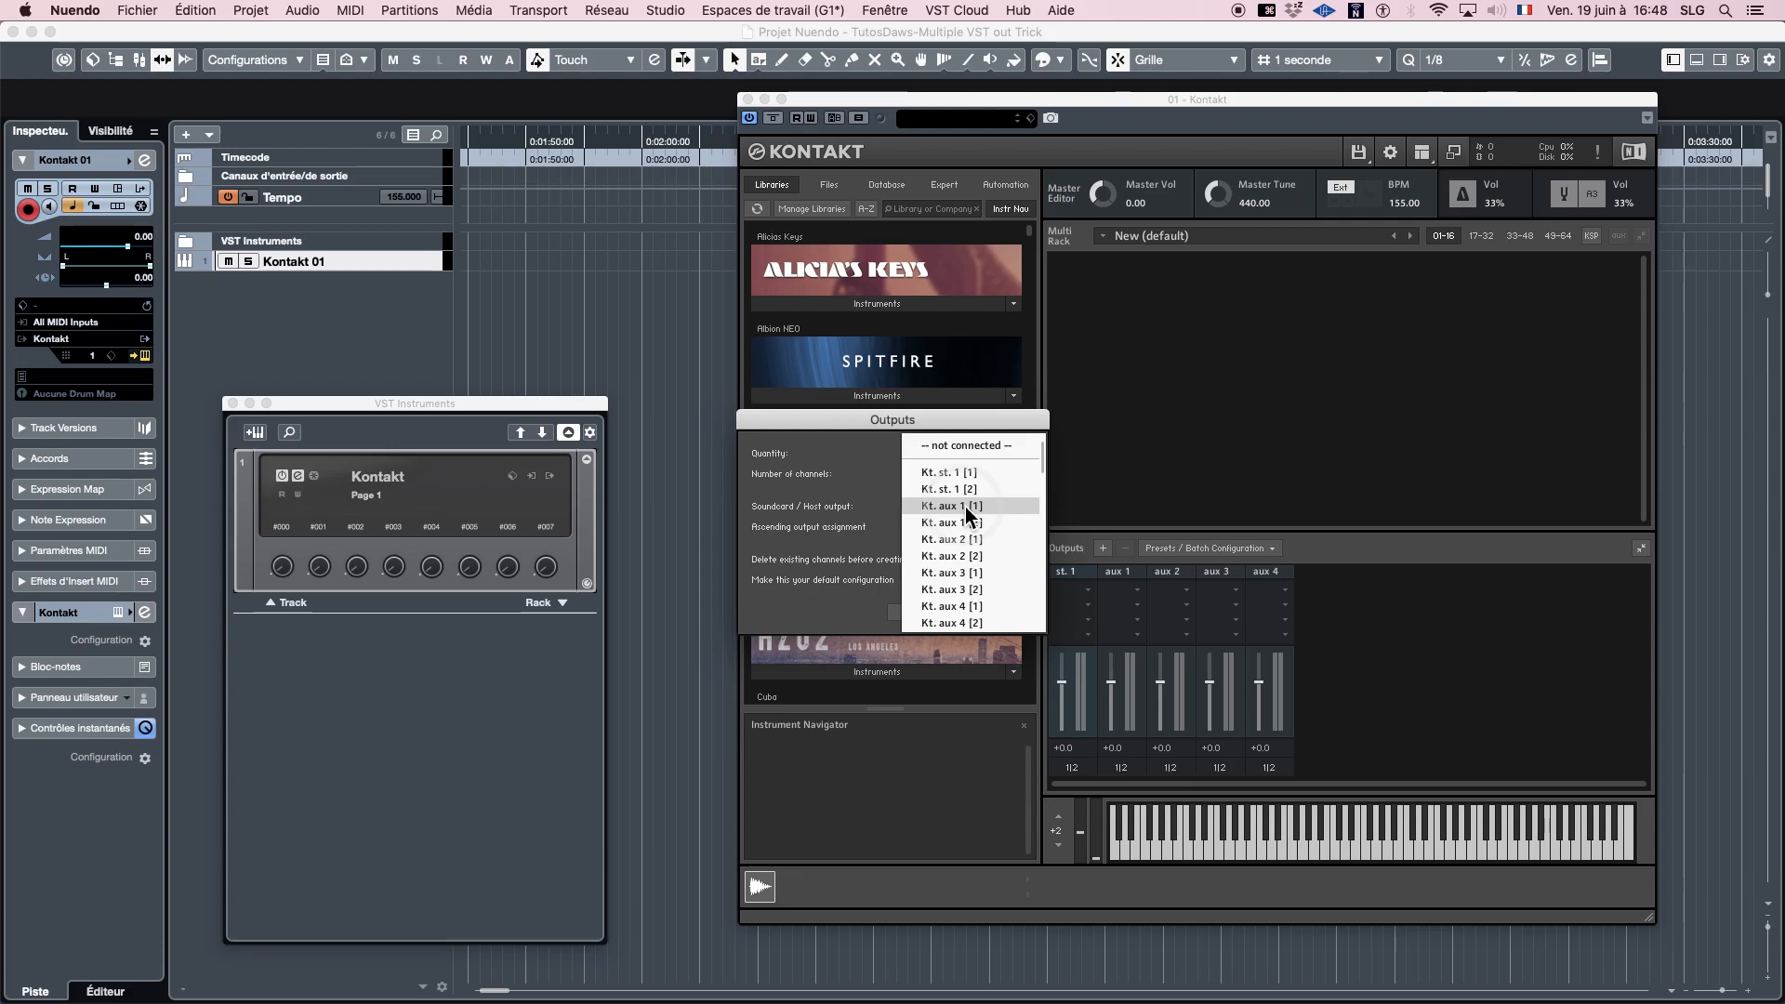
left_click(965, 505)
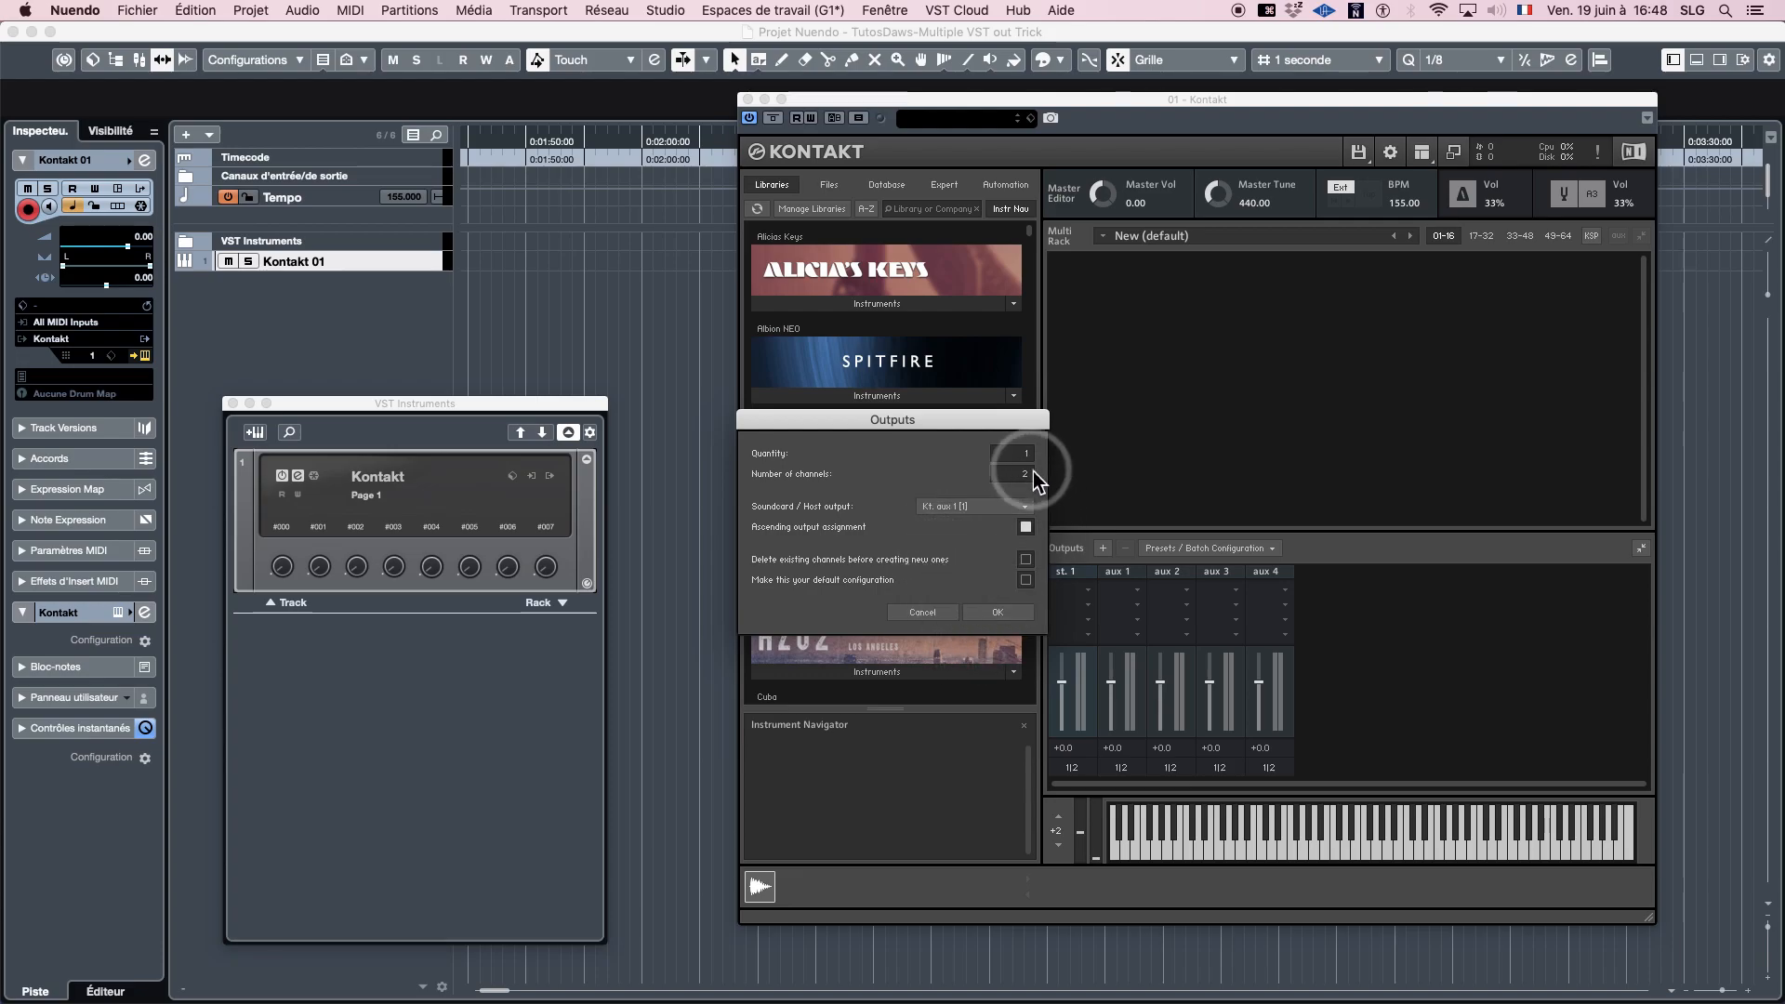
left_click_drag(1031, 458, 1047, 401)
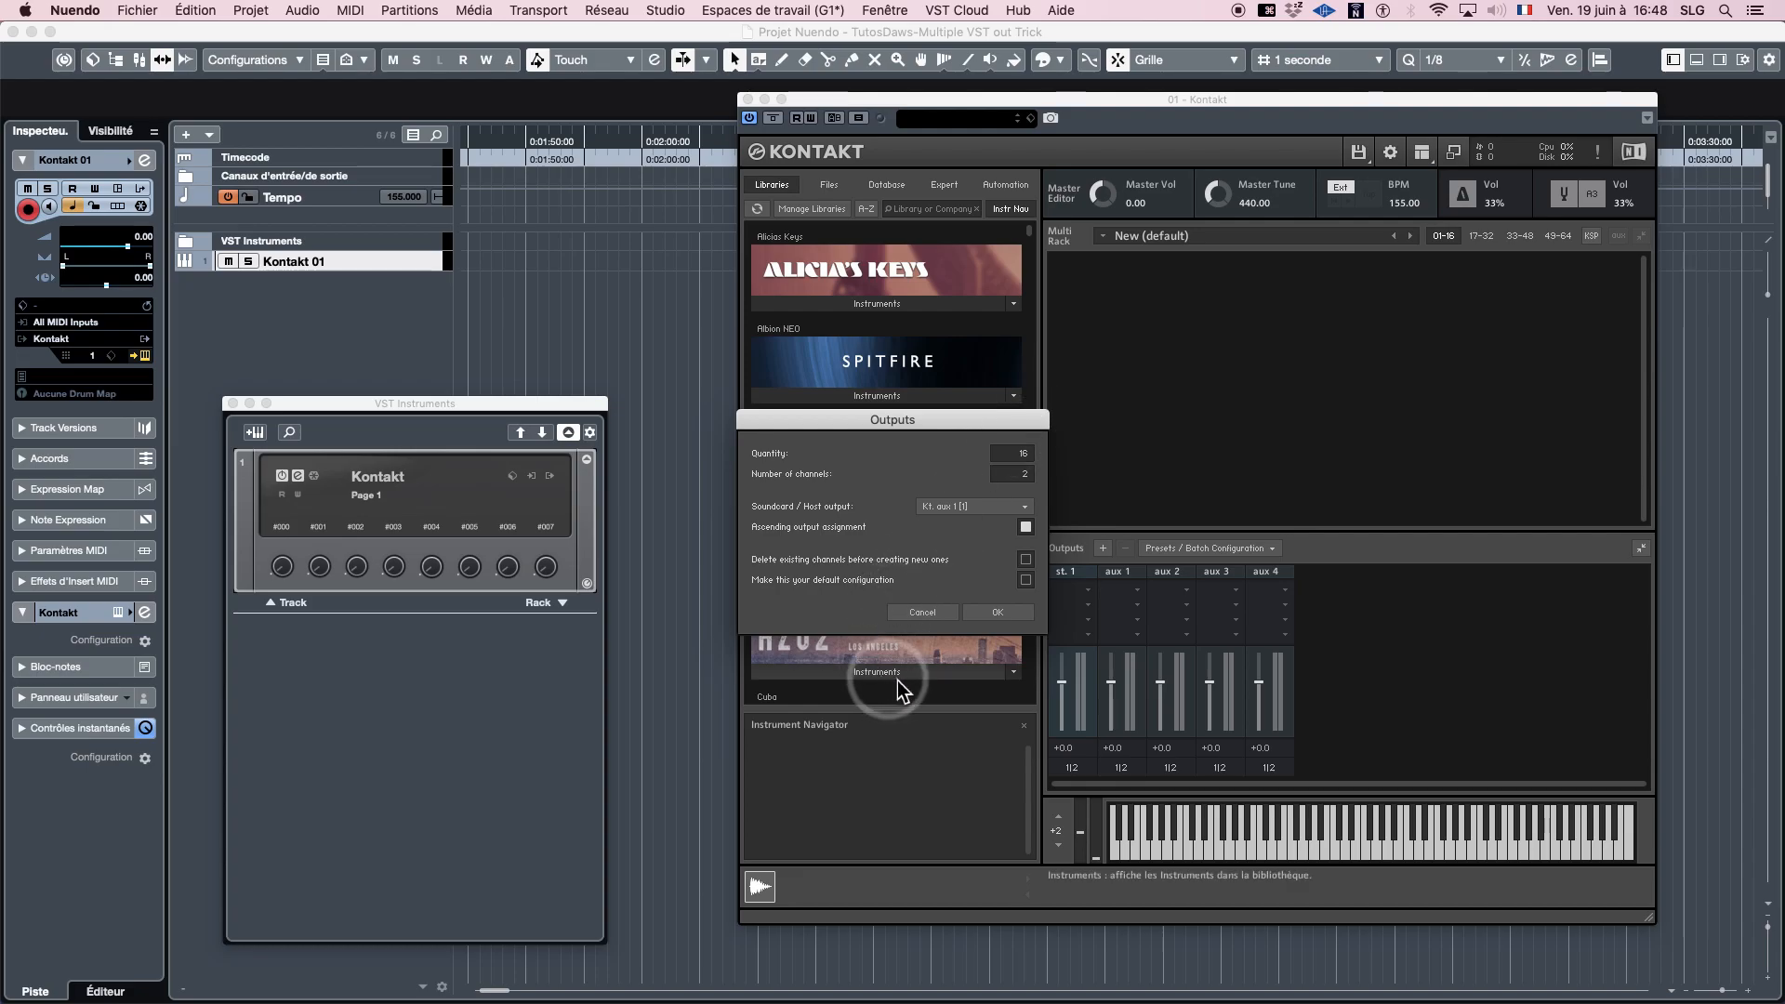
left_click(991, 612)
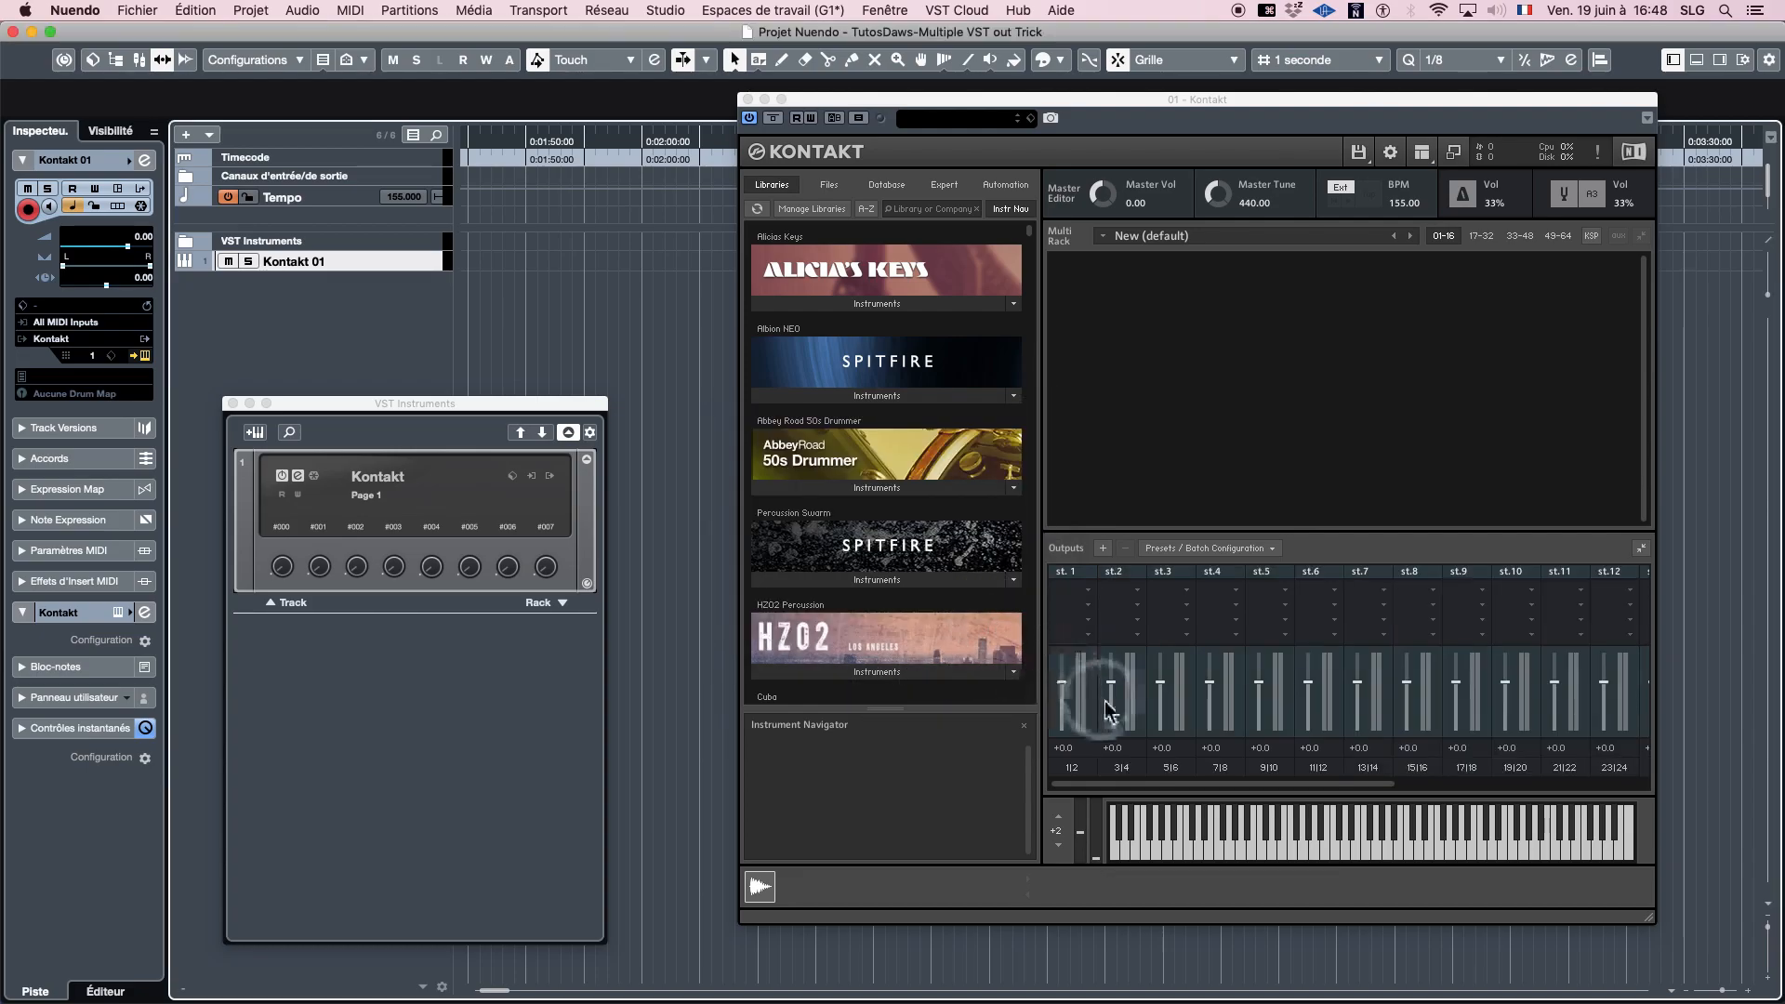
left_click_drag(1376, 788, 1558, 792)
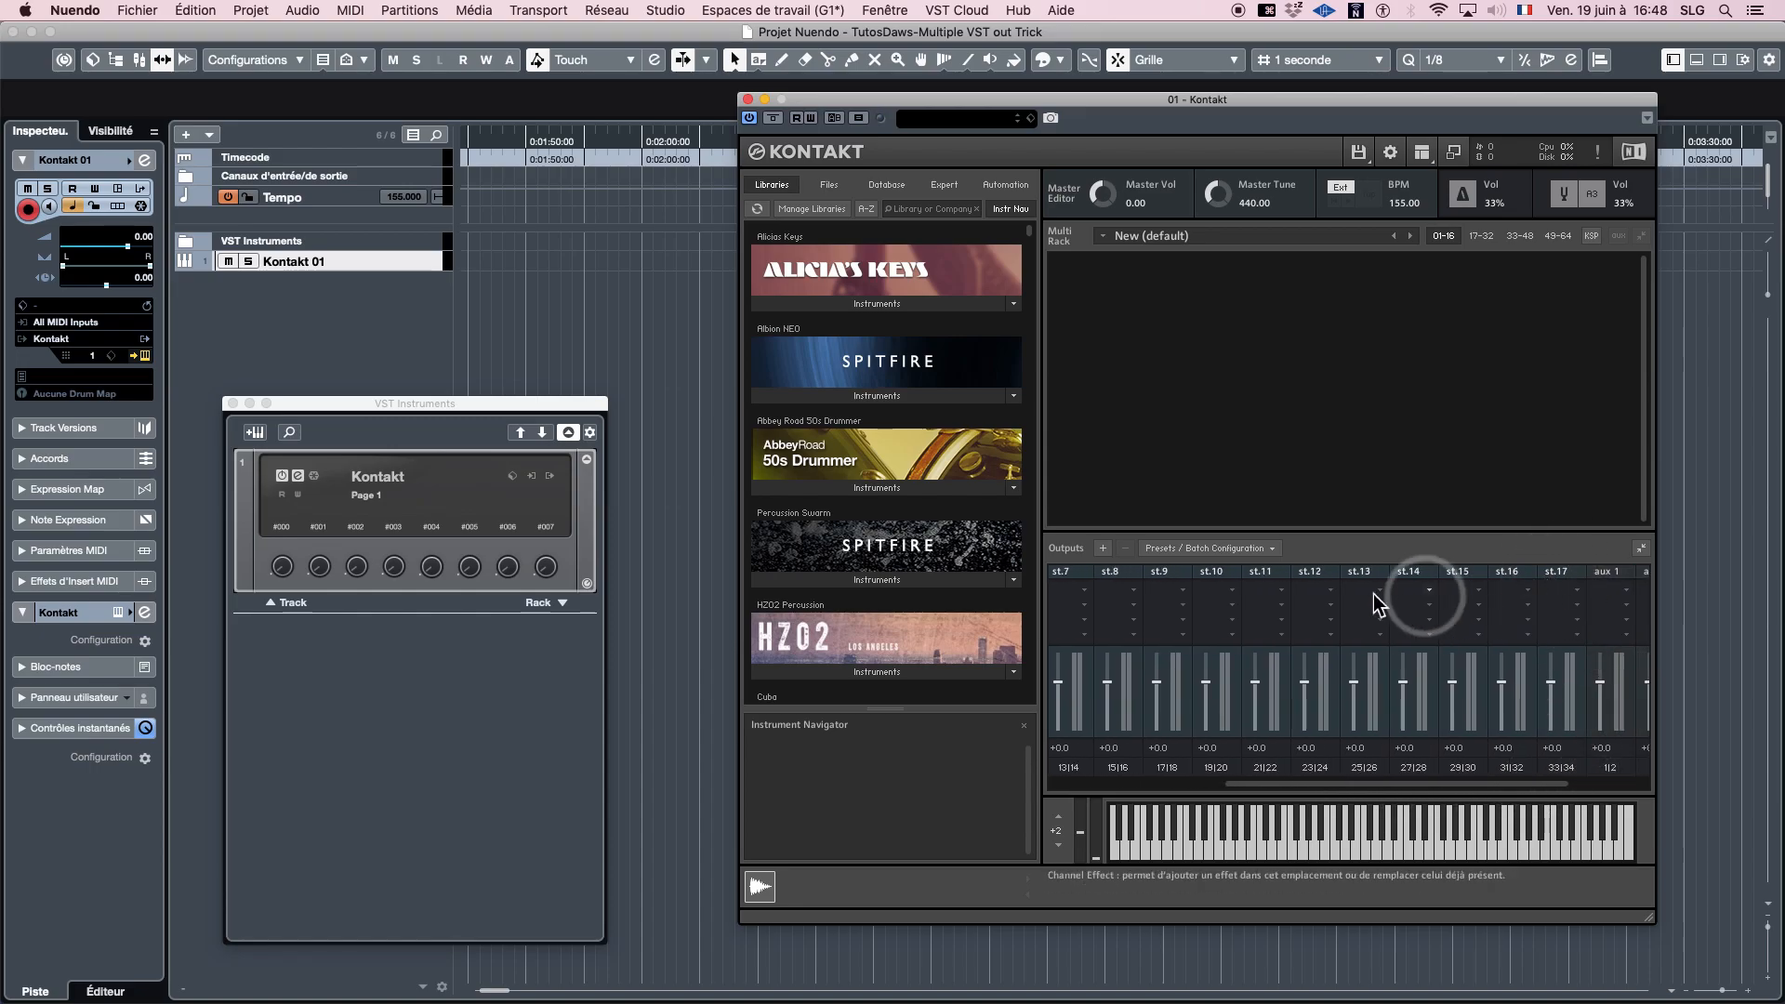
- Load Kontakt's "16 stereo out v1" output preset and check the outputs available for activation in the instrument rack
left_click(1203, 553)
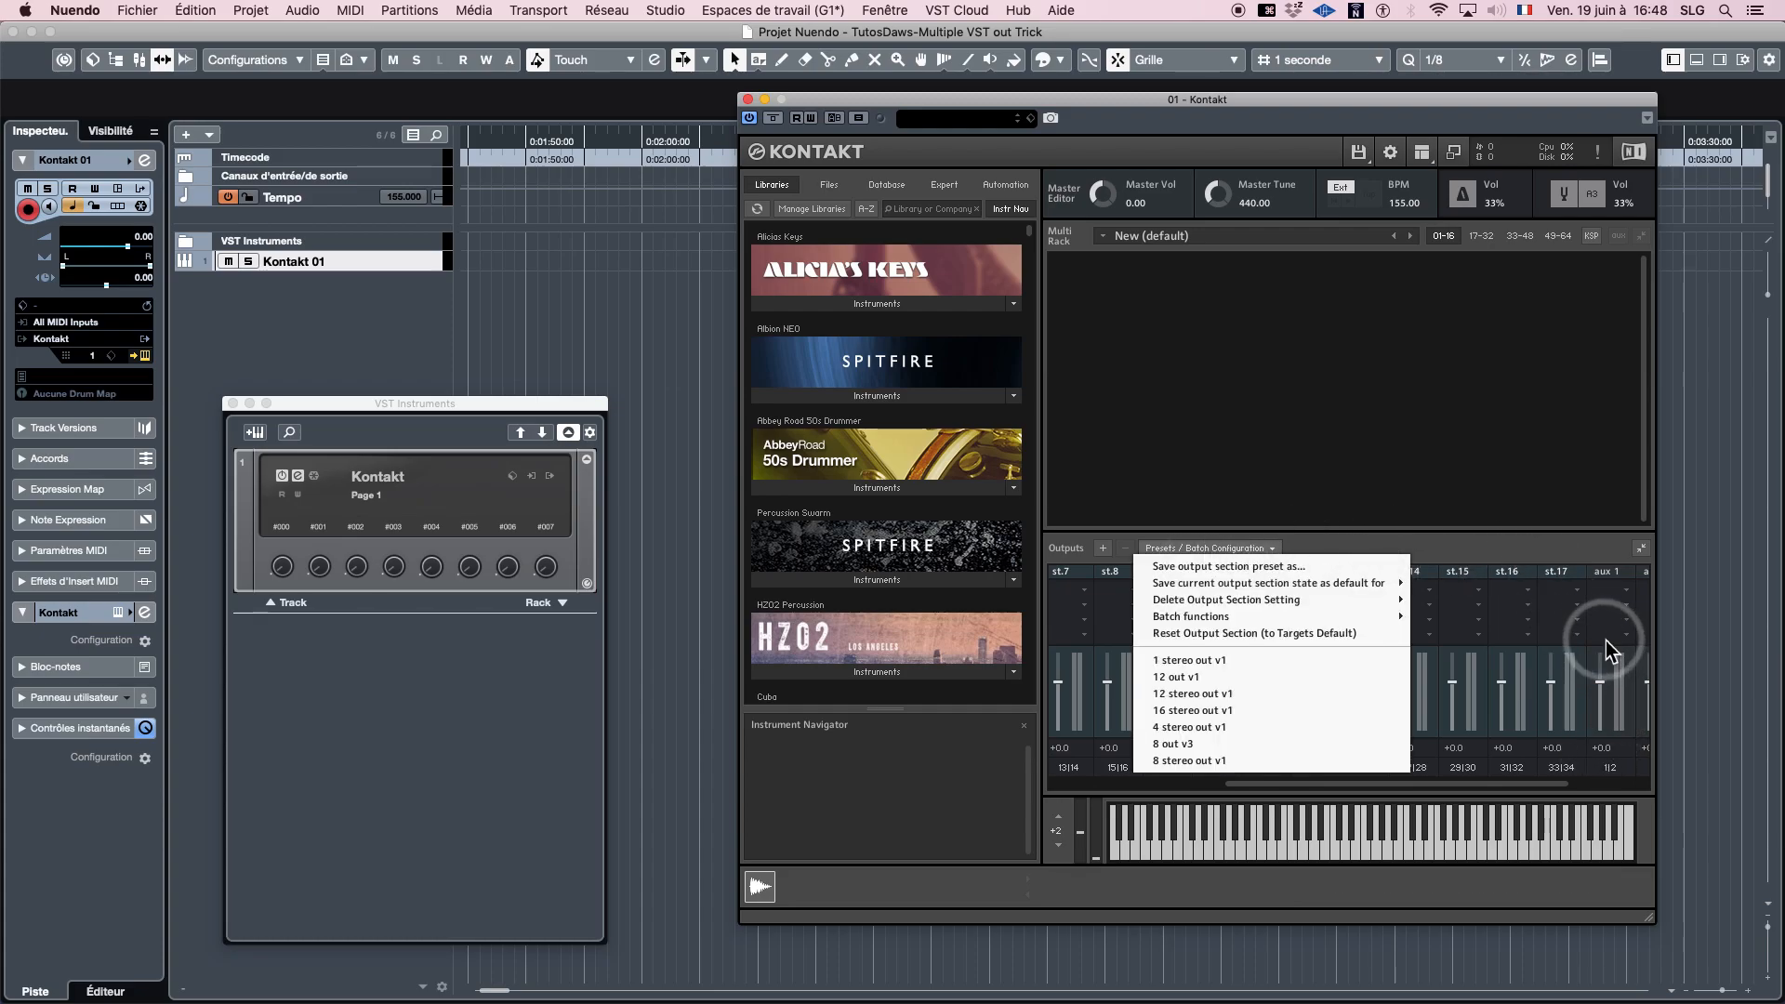
left_click(1205, 713)
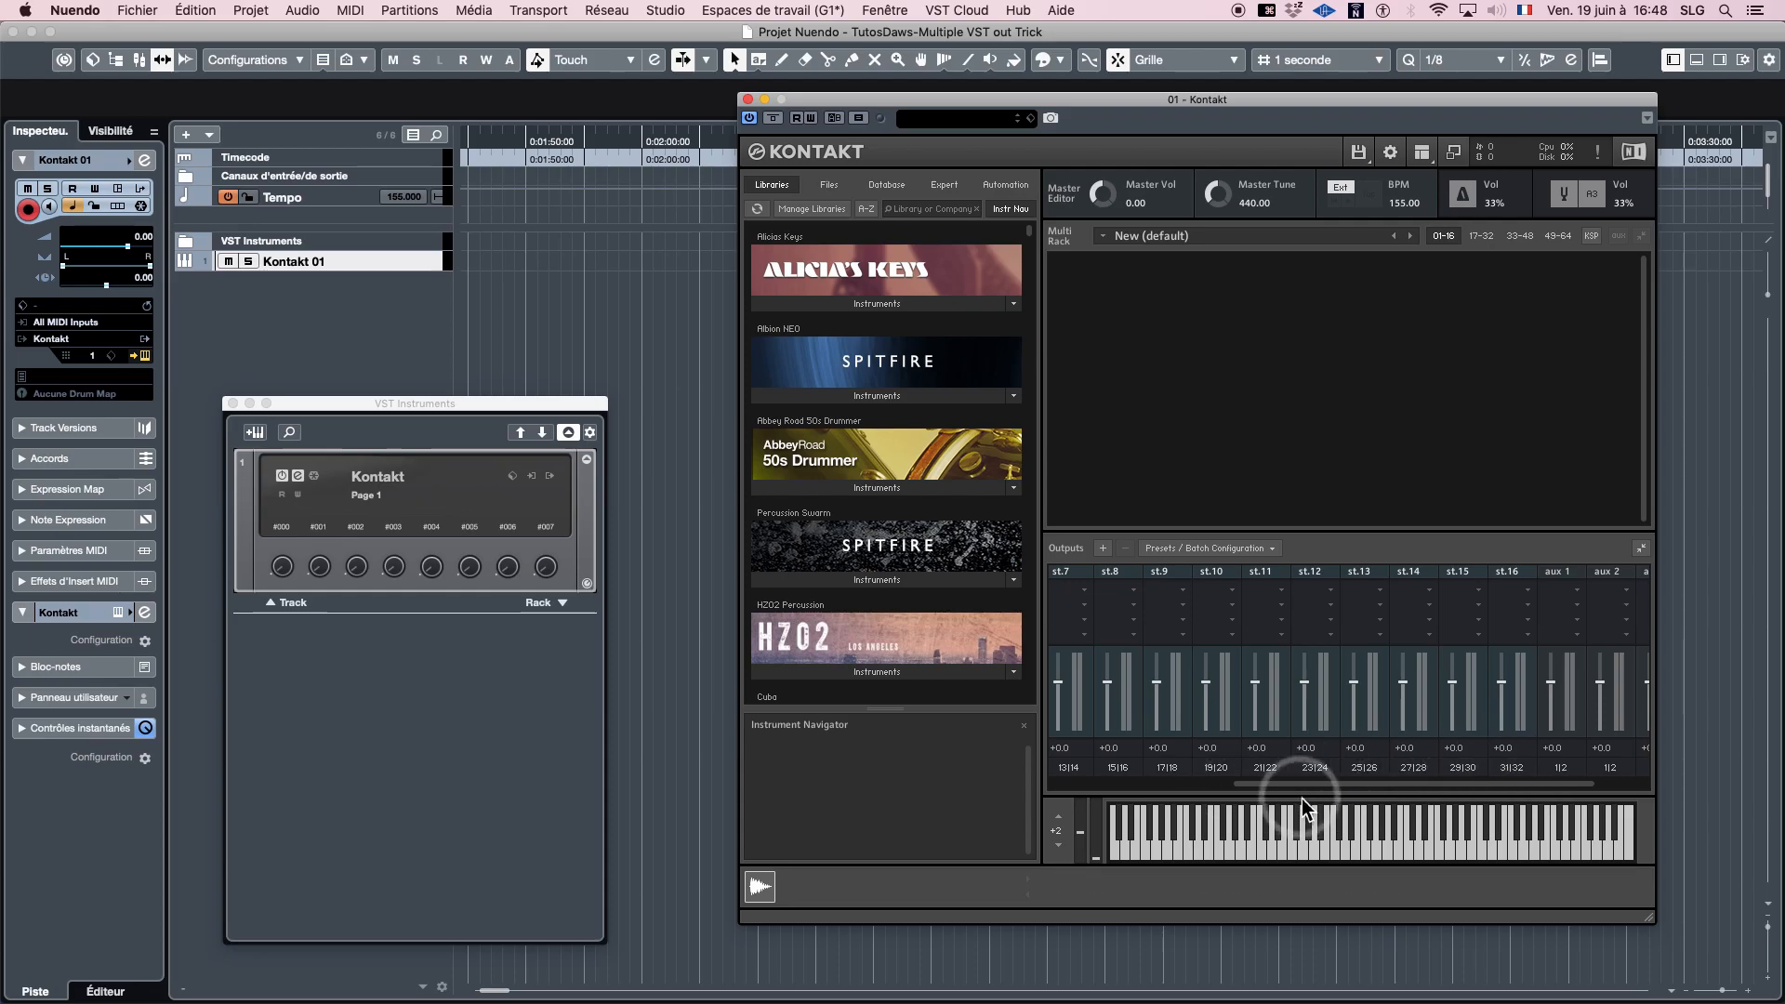
left_click(550, 477)
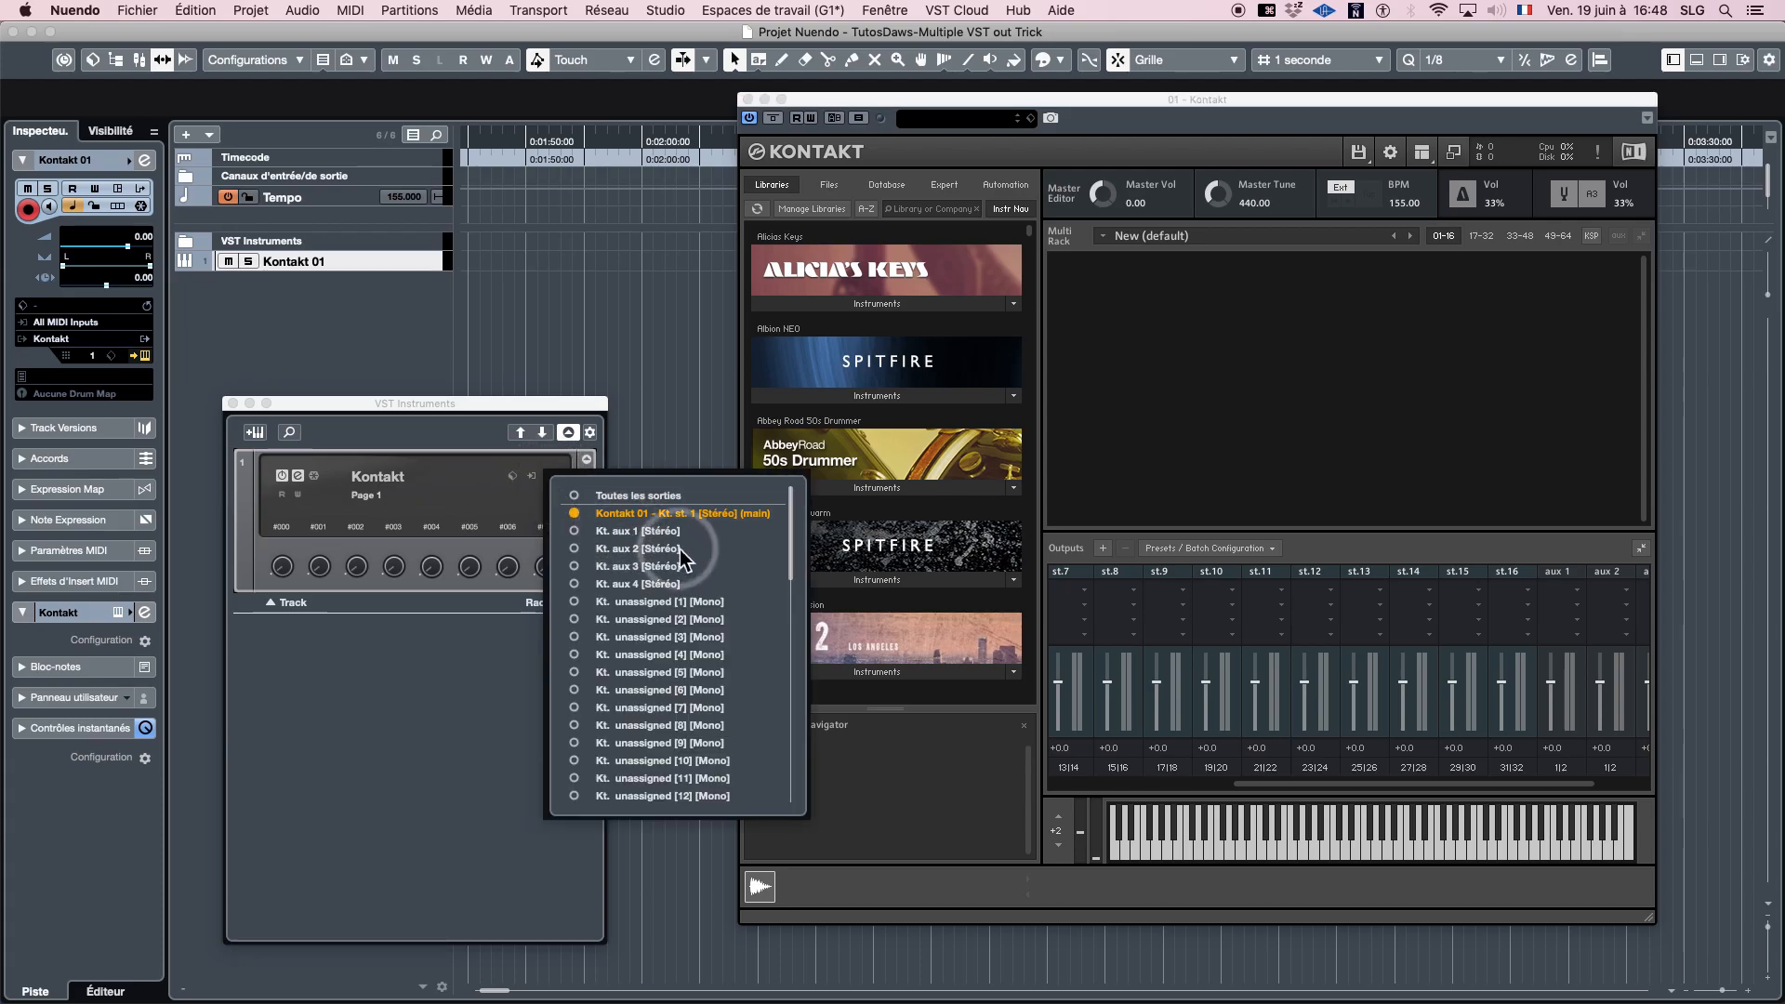
left_click(1442, 558)
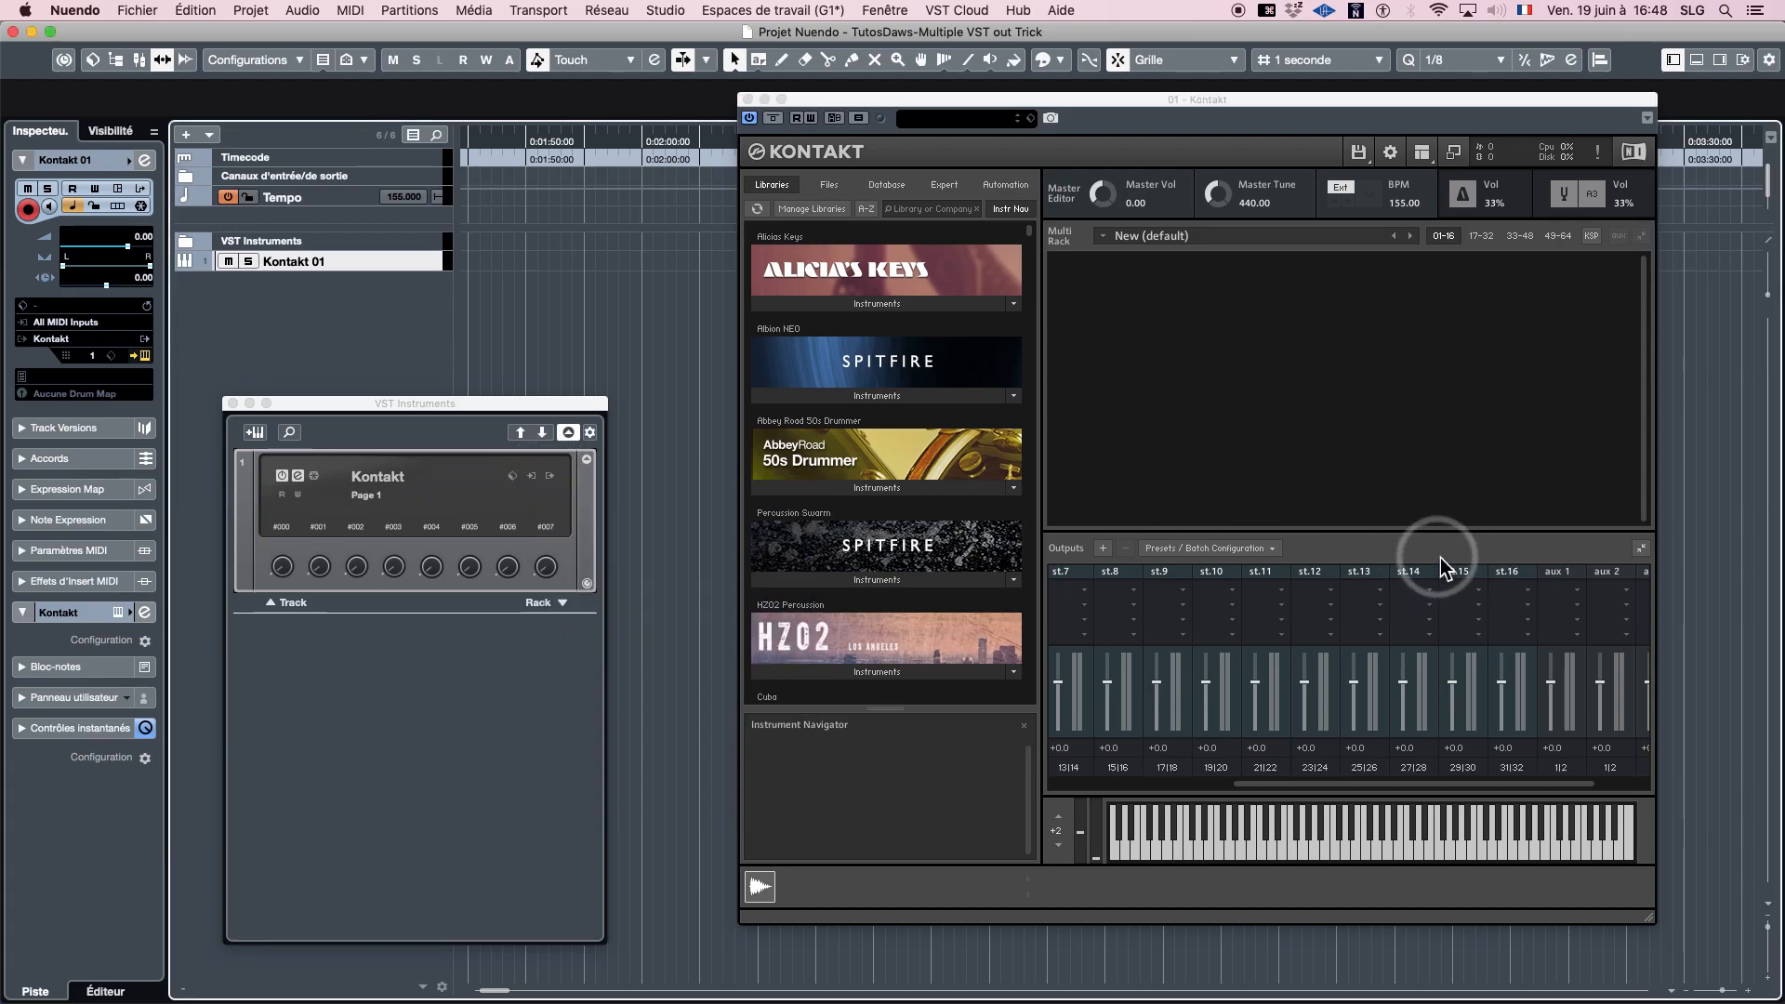
- Save Kontakt's current output section state as default for All Formats and recheck the rack's list of activatable outputs
left_click(1211, 550)
mouse_move(1166, 583)
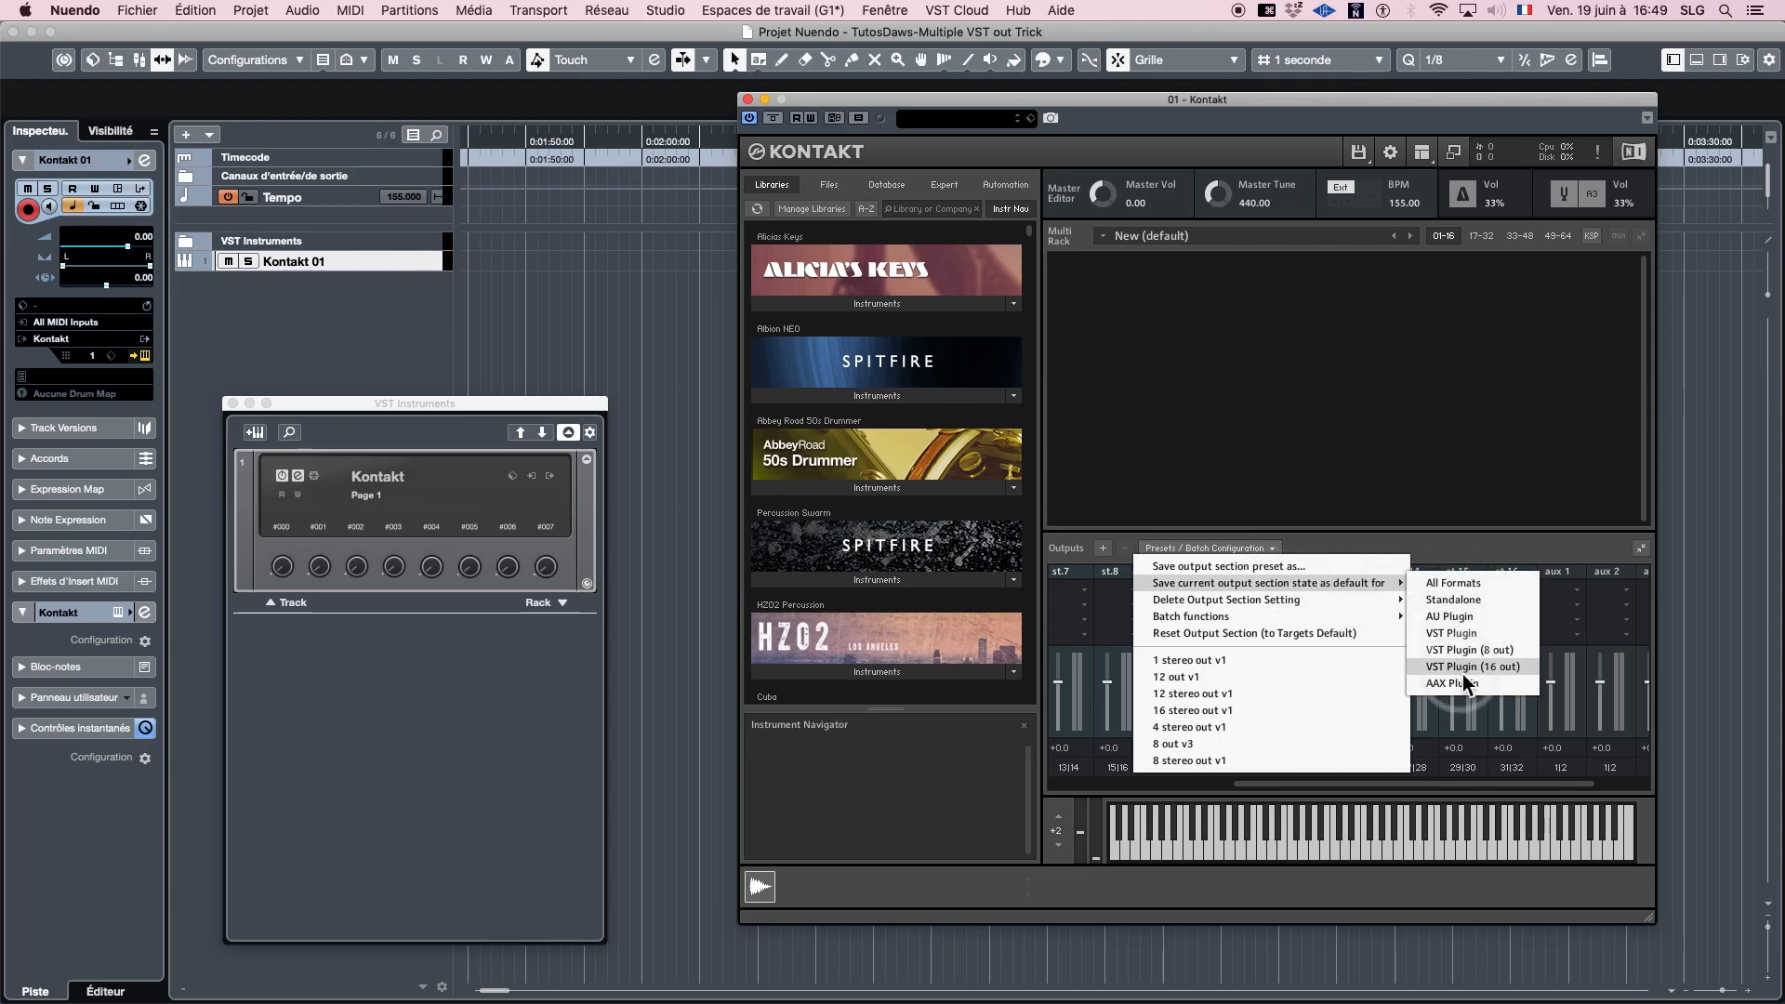
left_click(1474, 587)
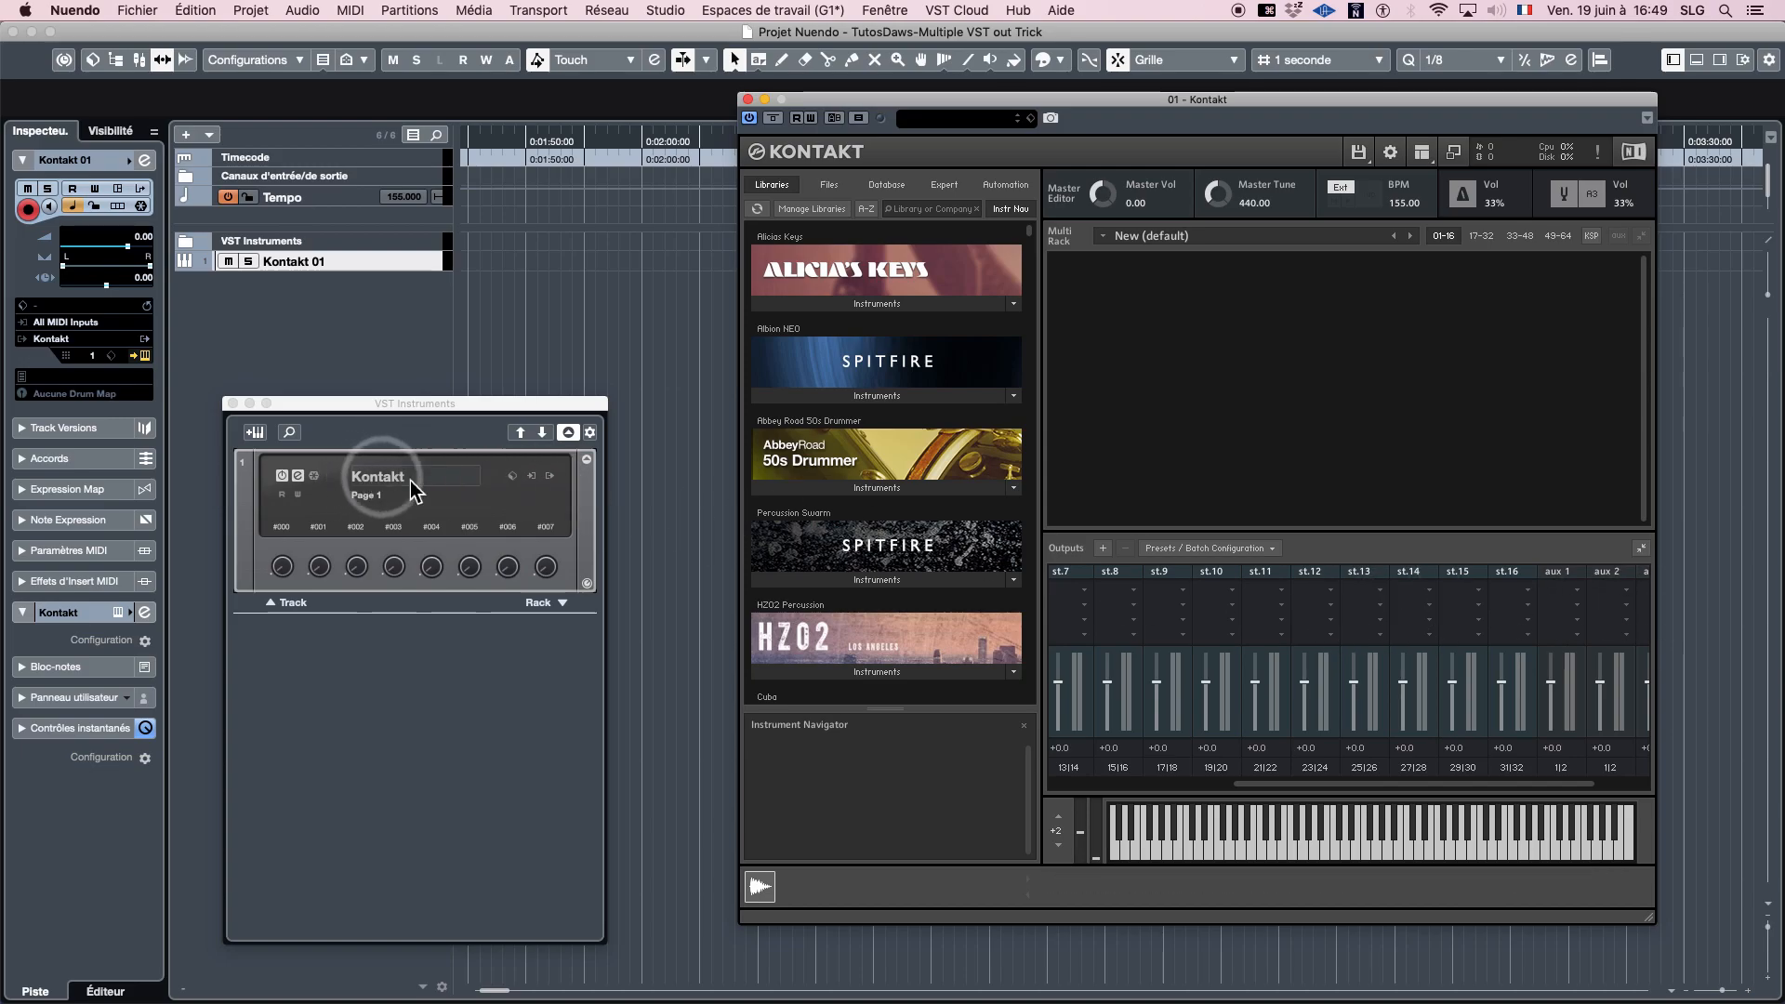
left_click(550, 476)
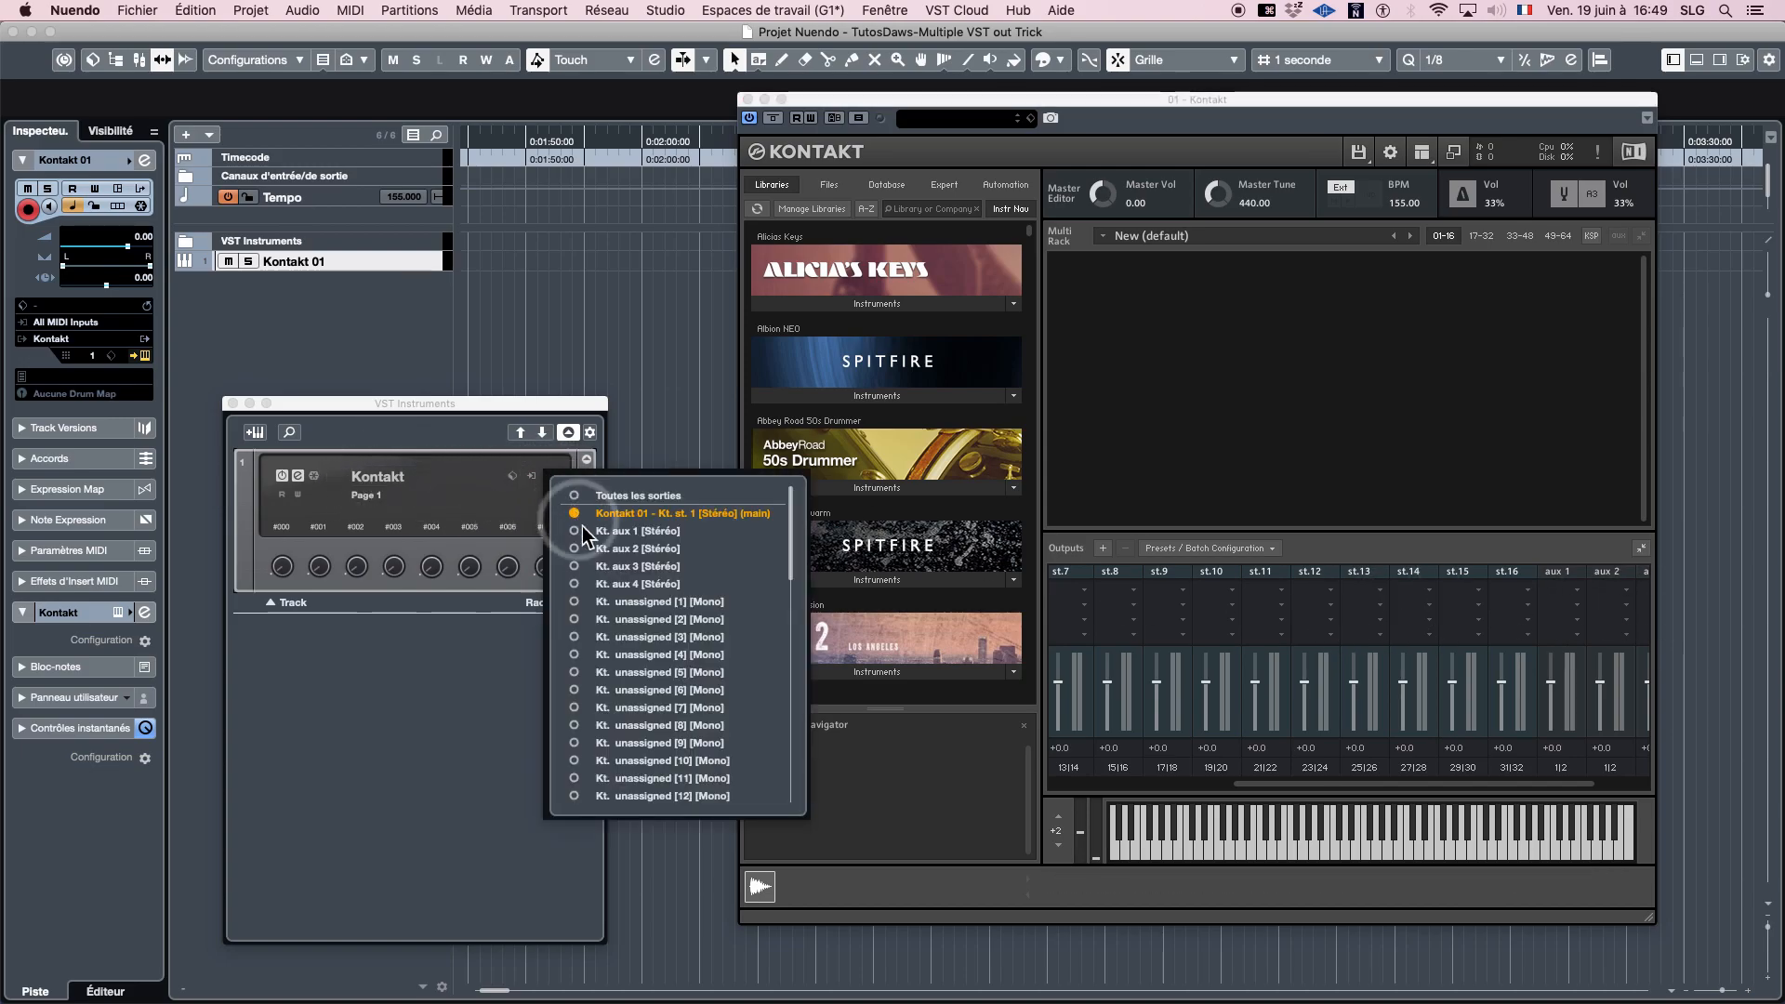
left_click(443, 440)
- Unload Kontakt from its rack slot by choosing no VST instrument, and load Kontakt into the same slot again
left_click(377, 476)
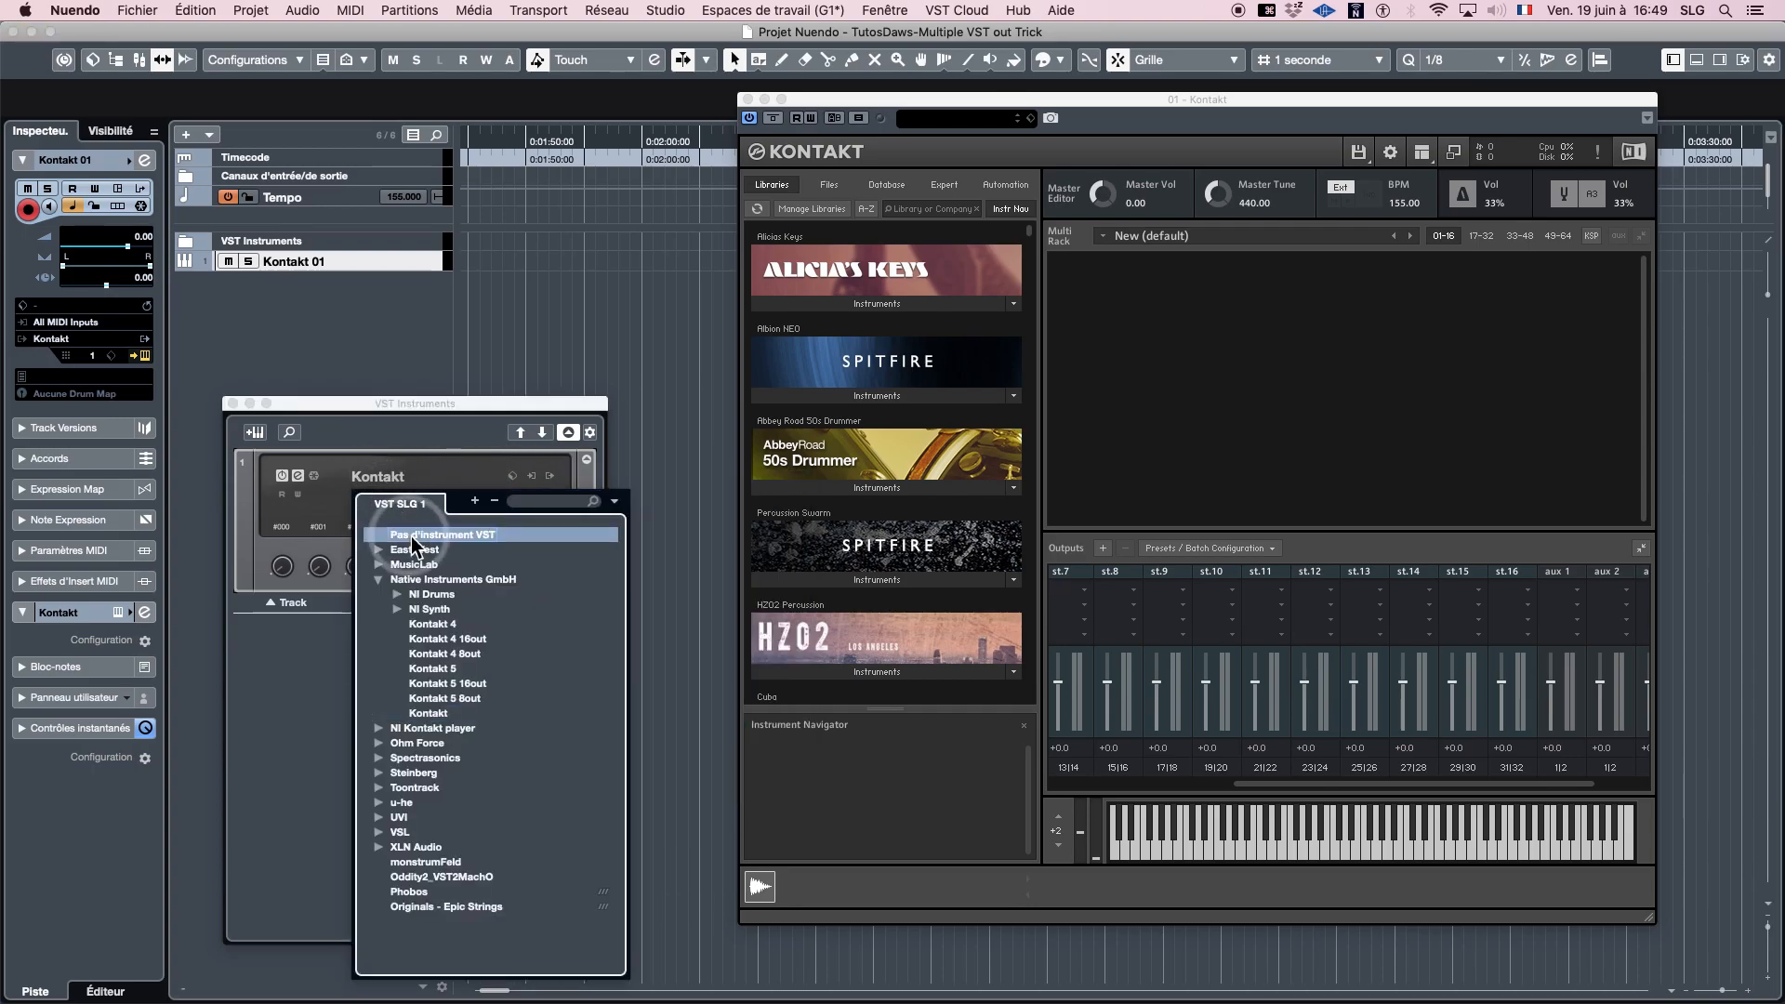
left_click(411, 538)
left_click(360, 569)
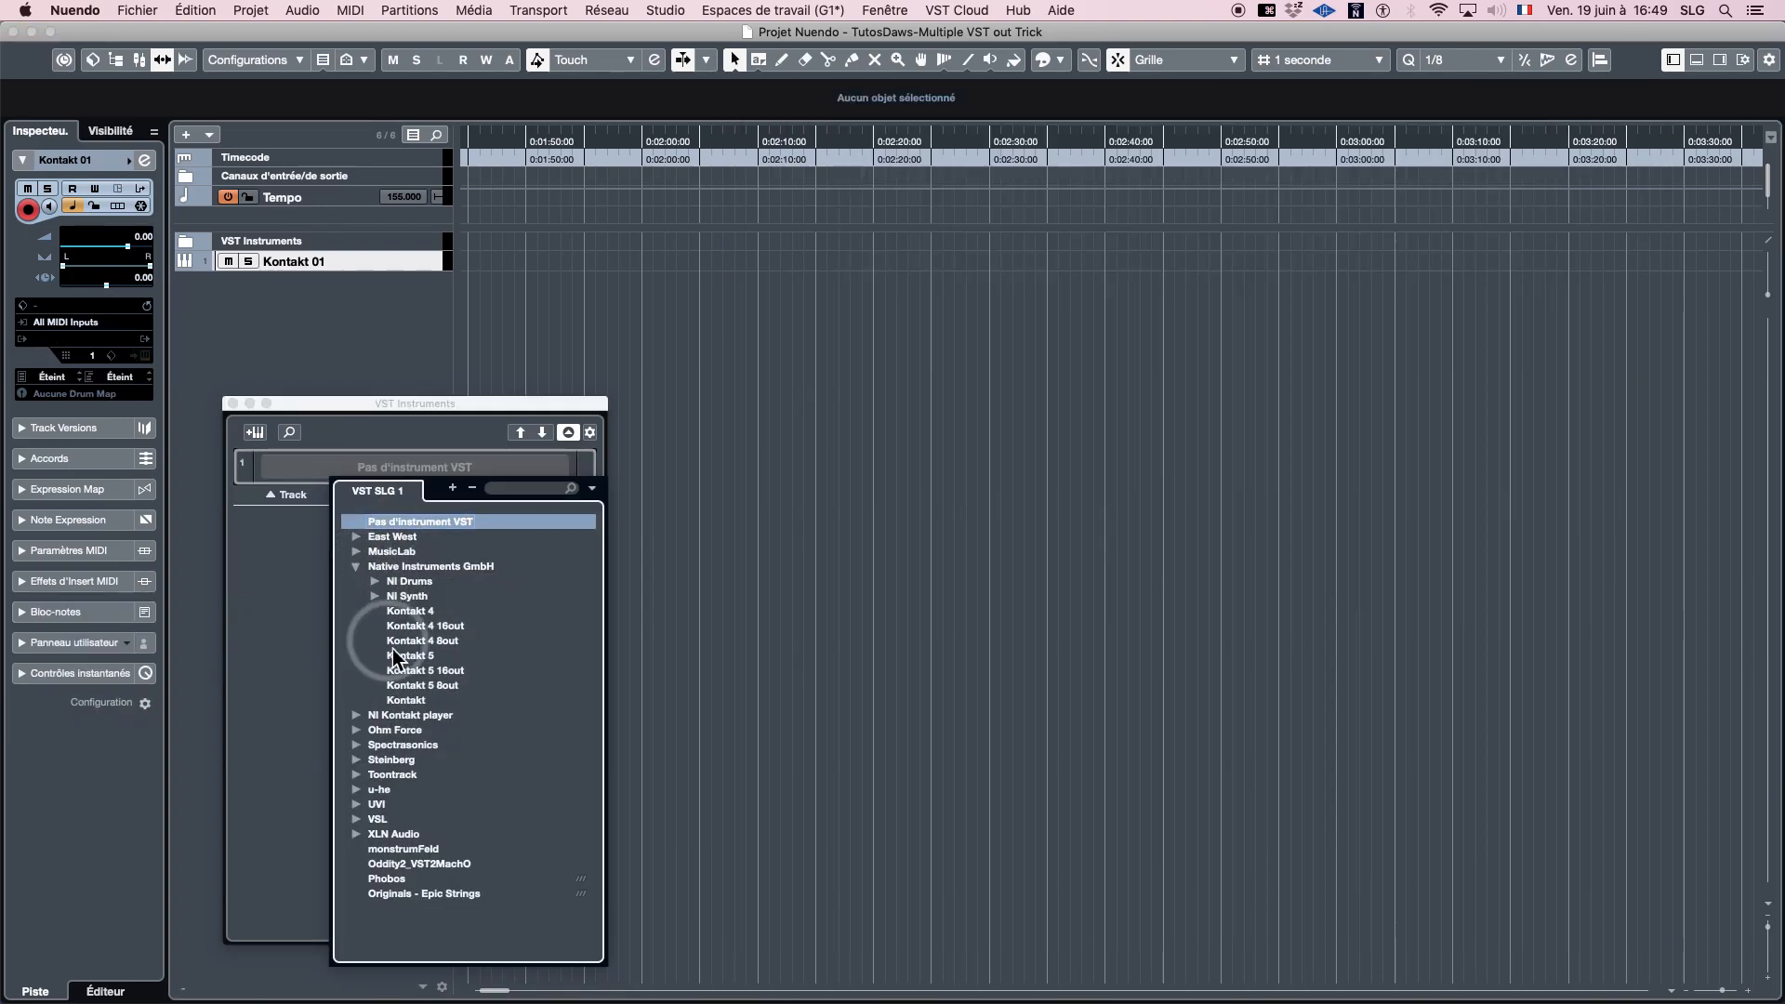
left_click(414, 699)
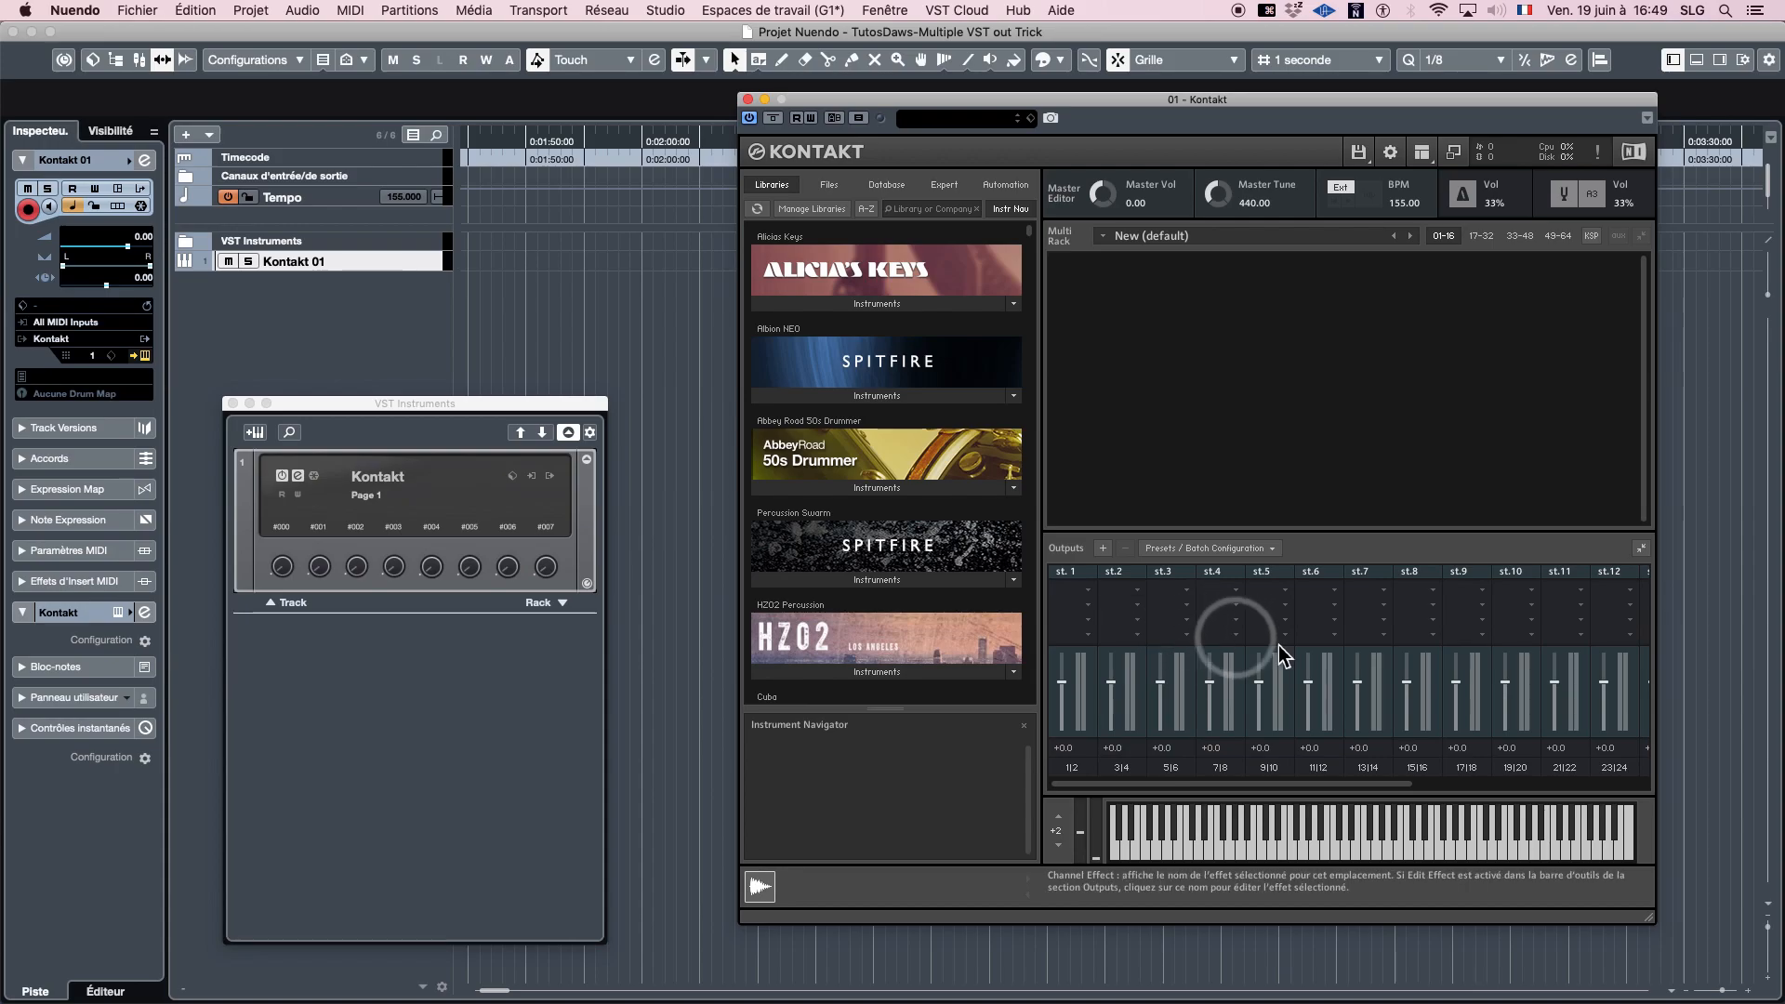
- Examine the reloaded Kontakt's output channels and the complete list of outputs available for activation in the rack
mouse_move(1404, 786)
left_mouse_down()
mouse_move(1543, 790)
mouse_move(1395, 789)
left_mouse_up()
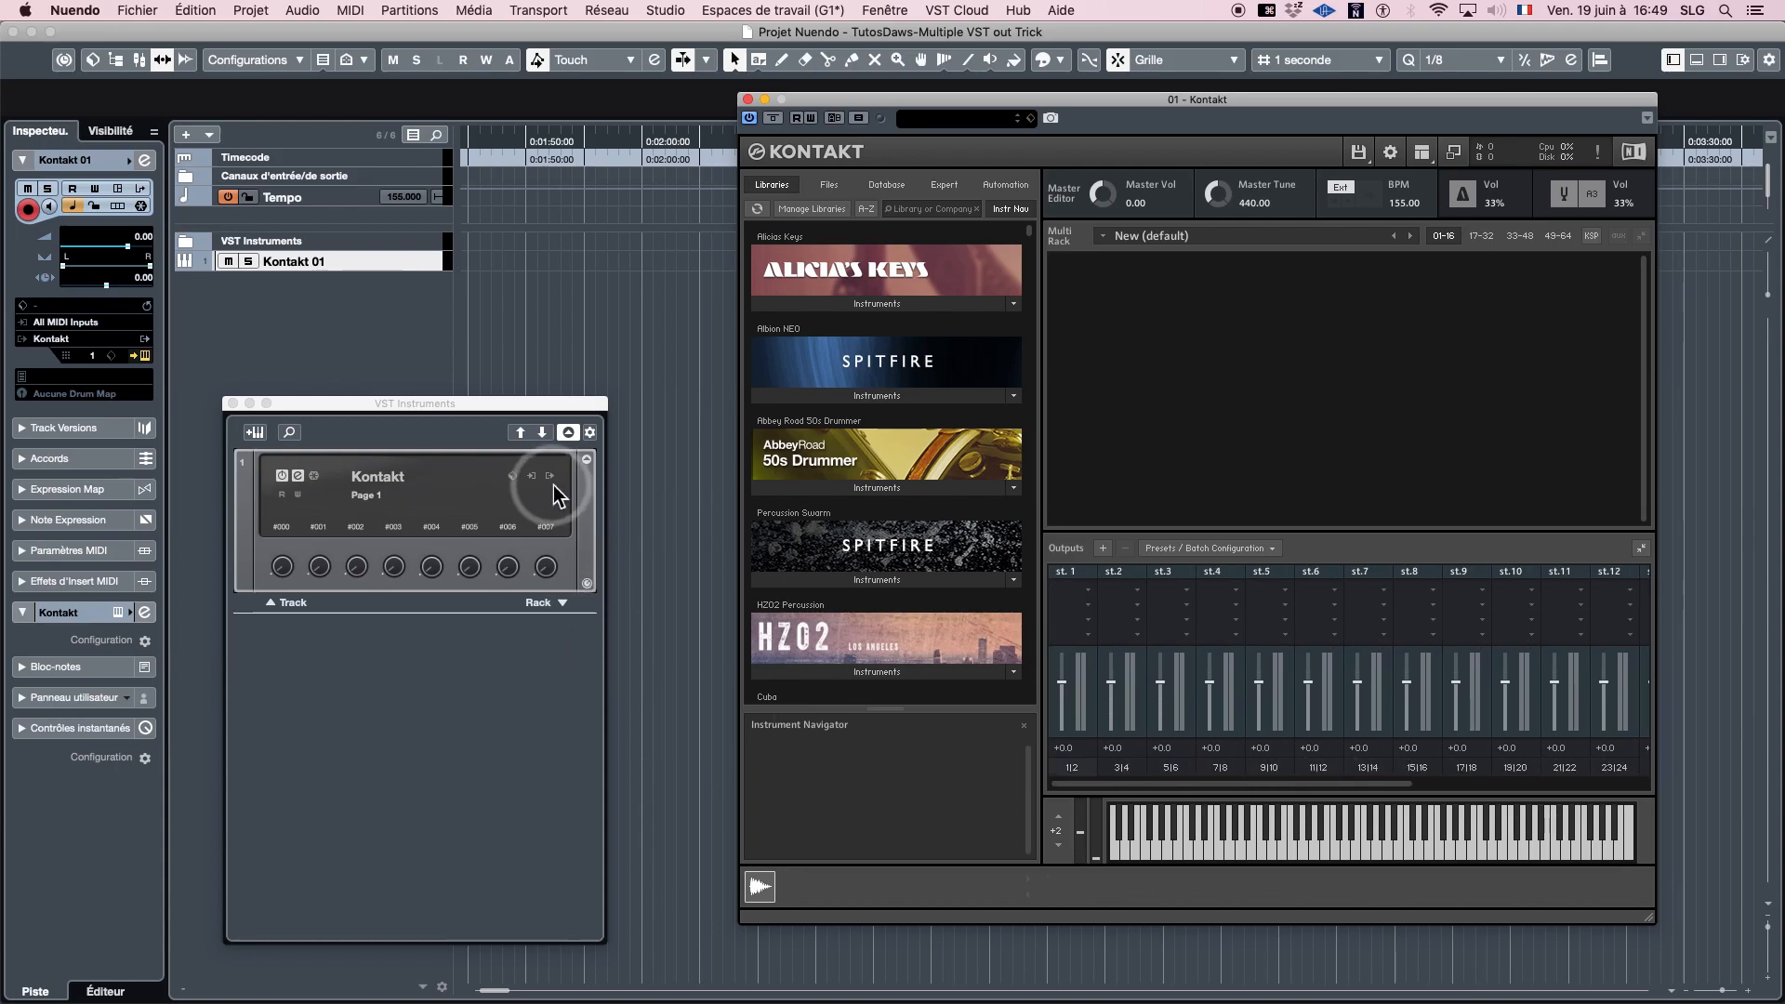
left_click(587, 460)
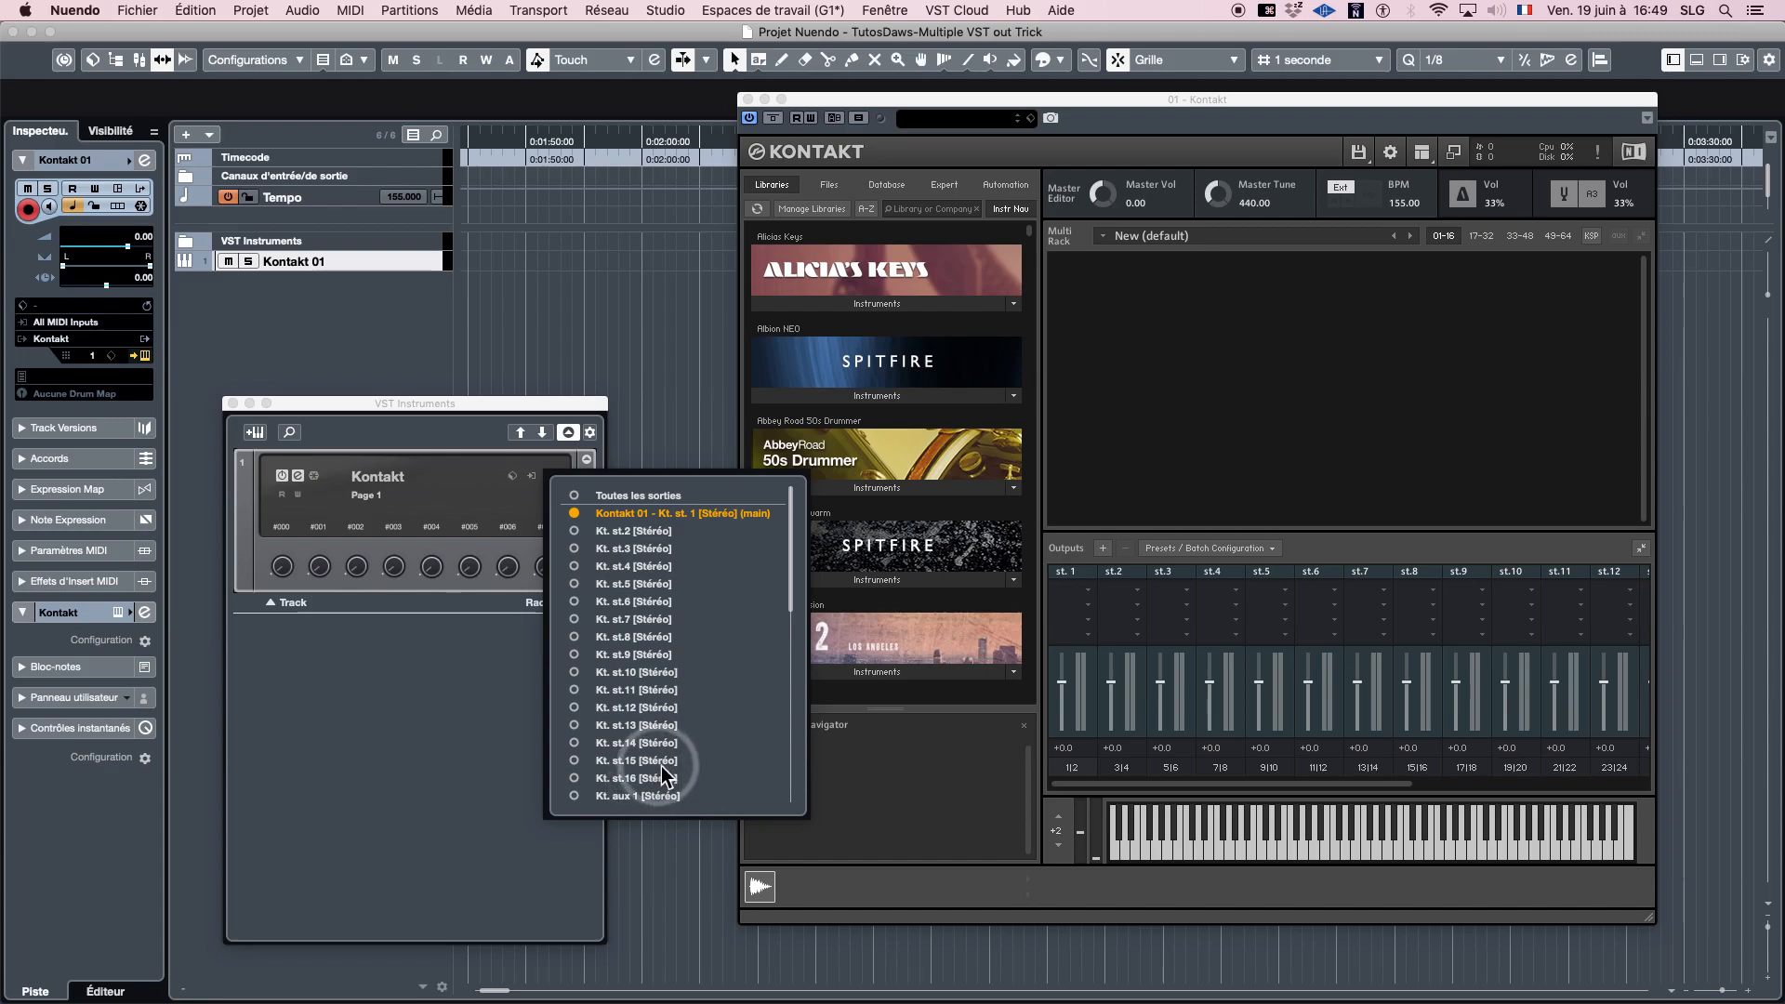
scroll(662, 759, "down", 5)
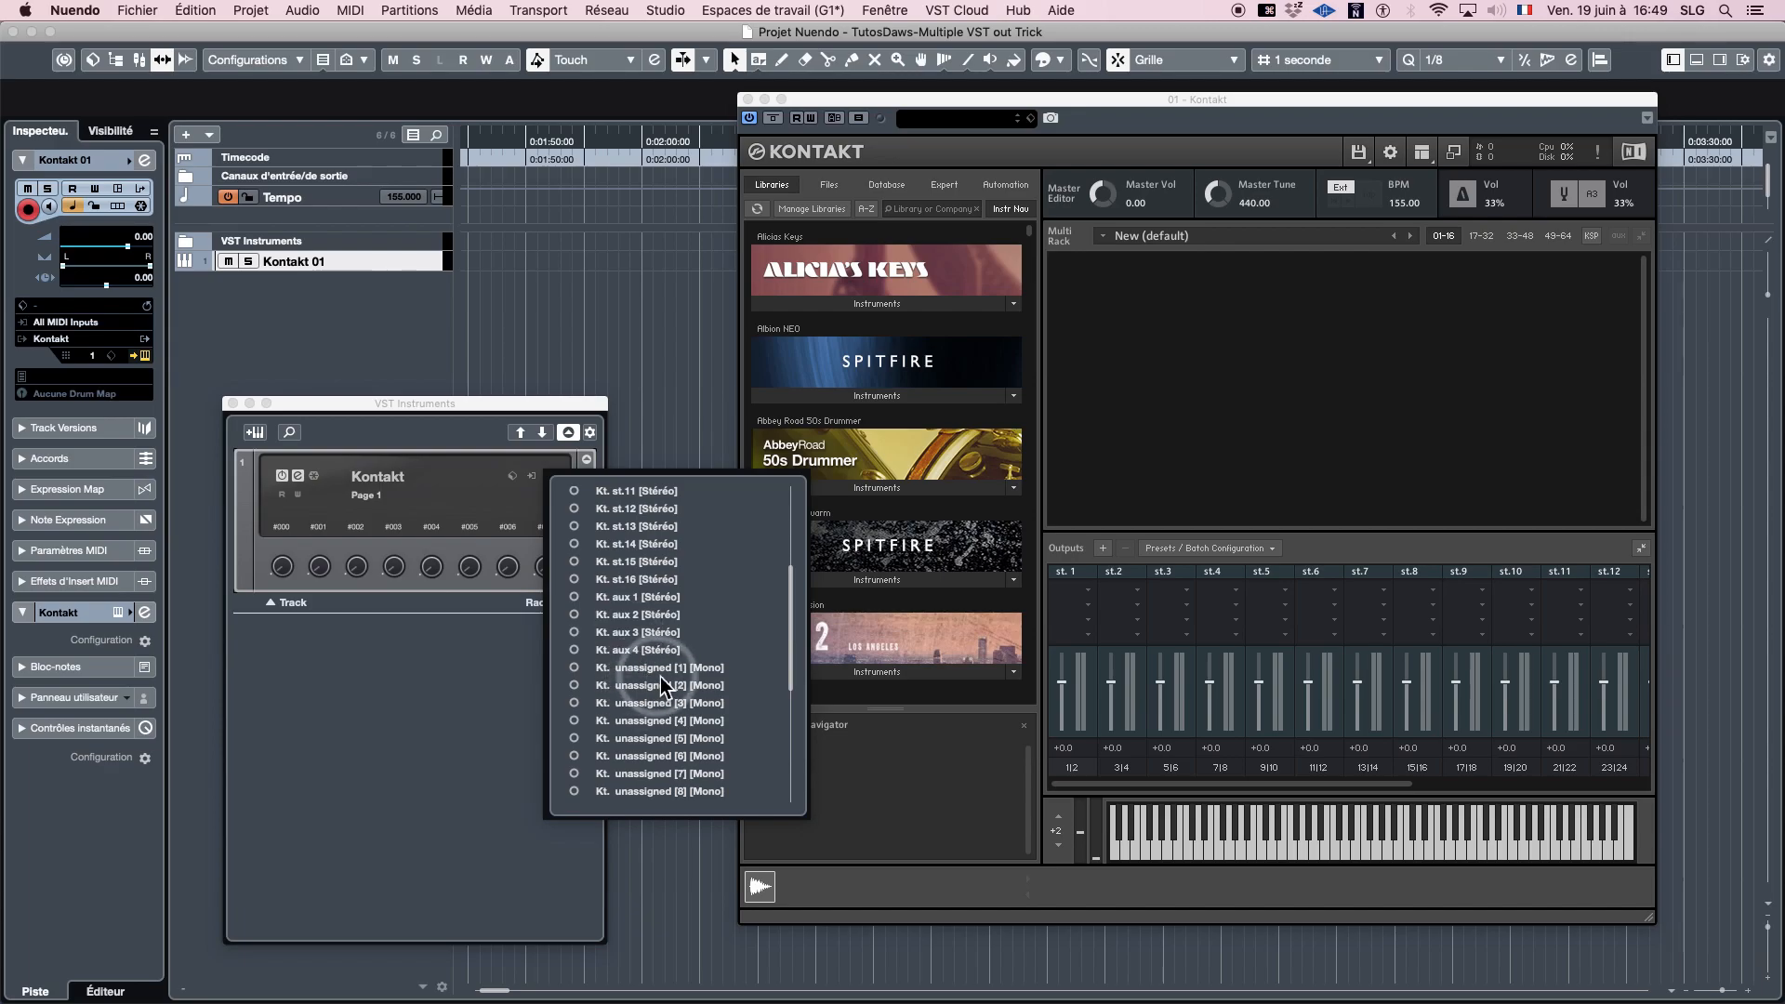
scroll(663, 678, "up", 10)
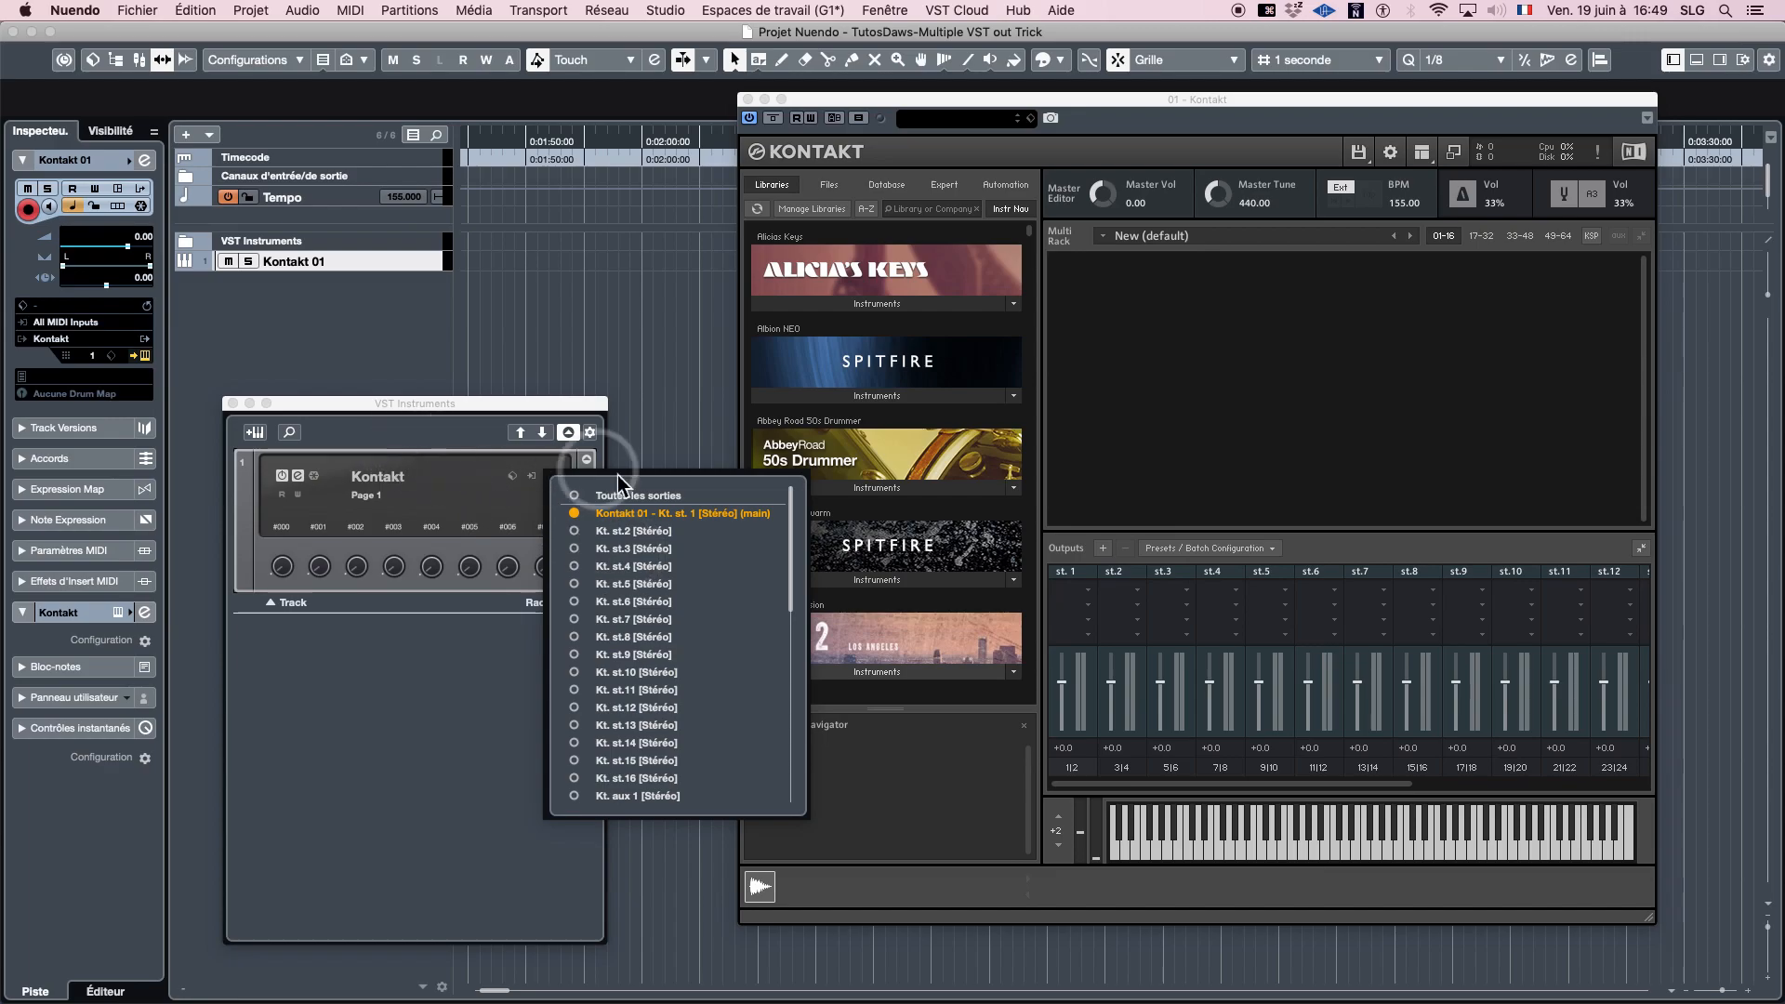
left_click(423, 444)
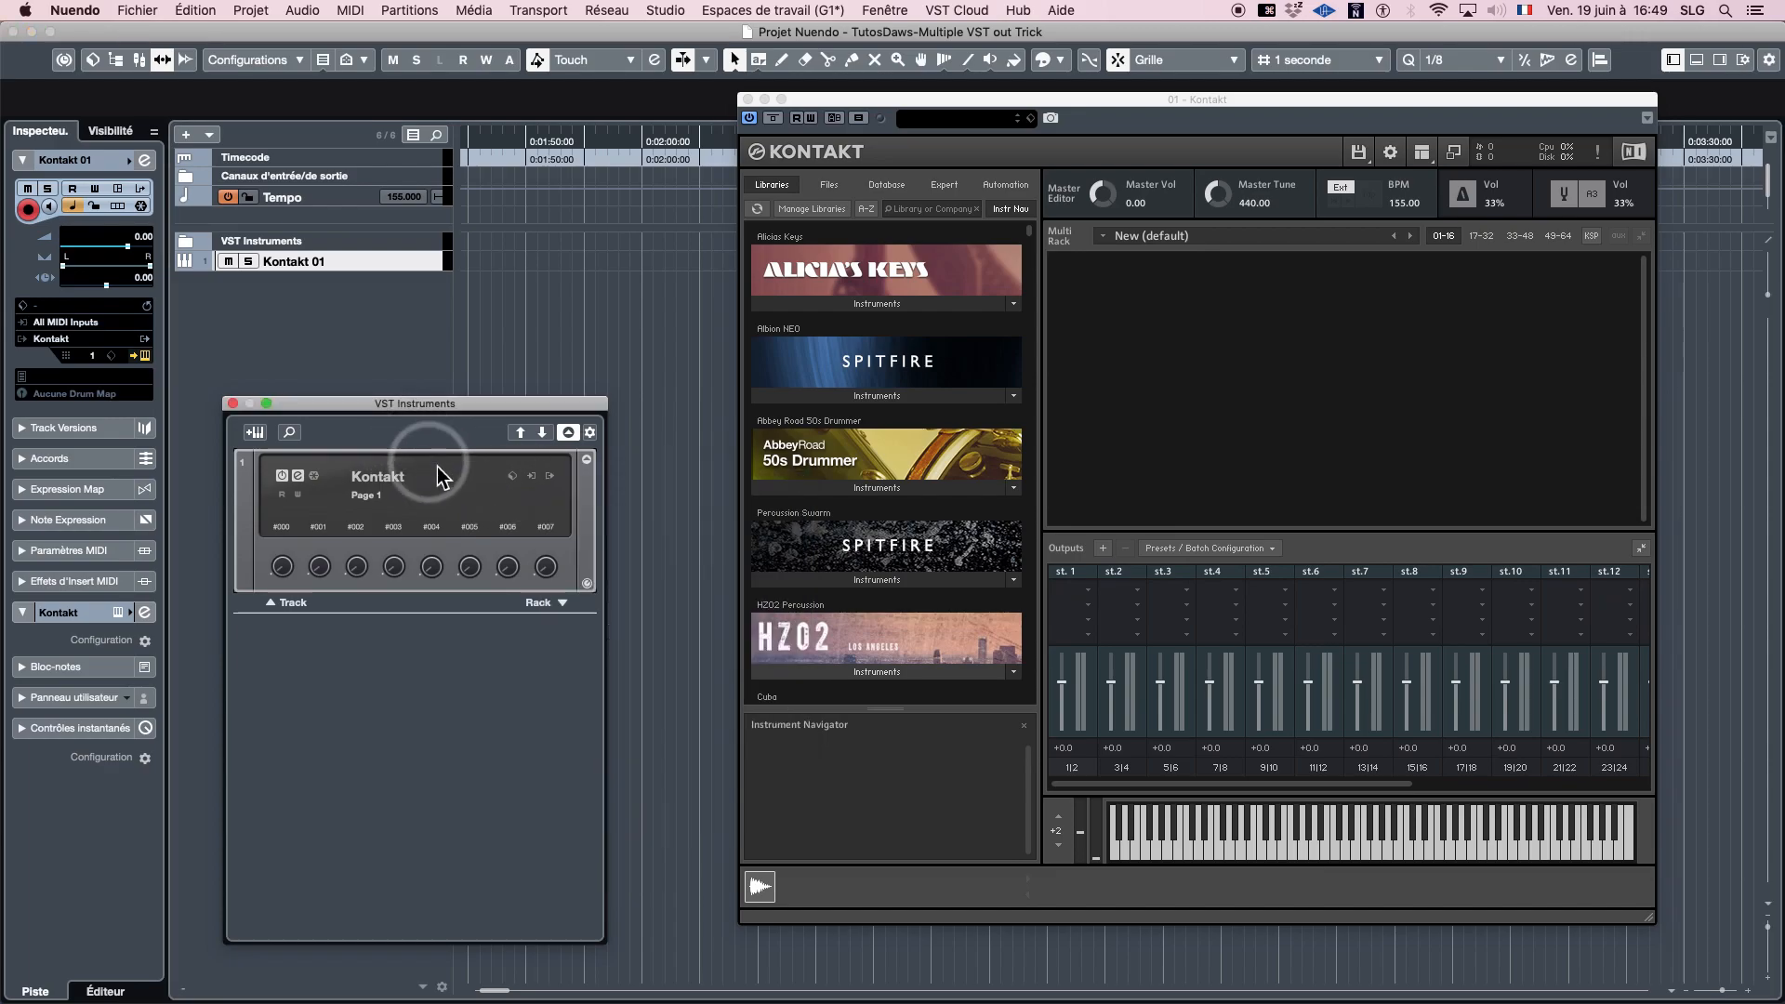